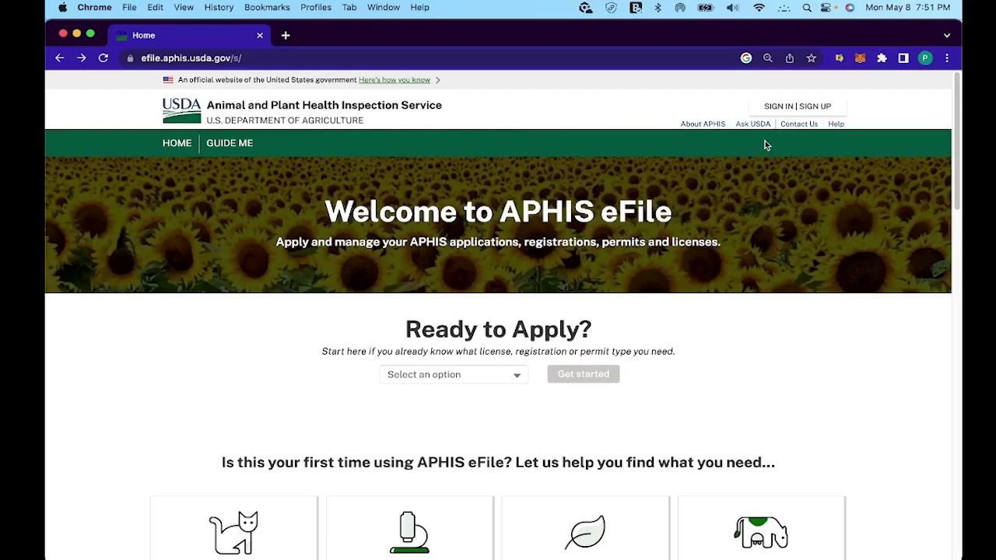
- Sign in to eFile through eAuth External SAML with the USDA User ID and password
left_click(799, 109)
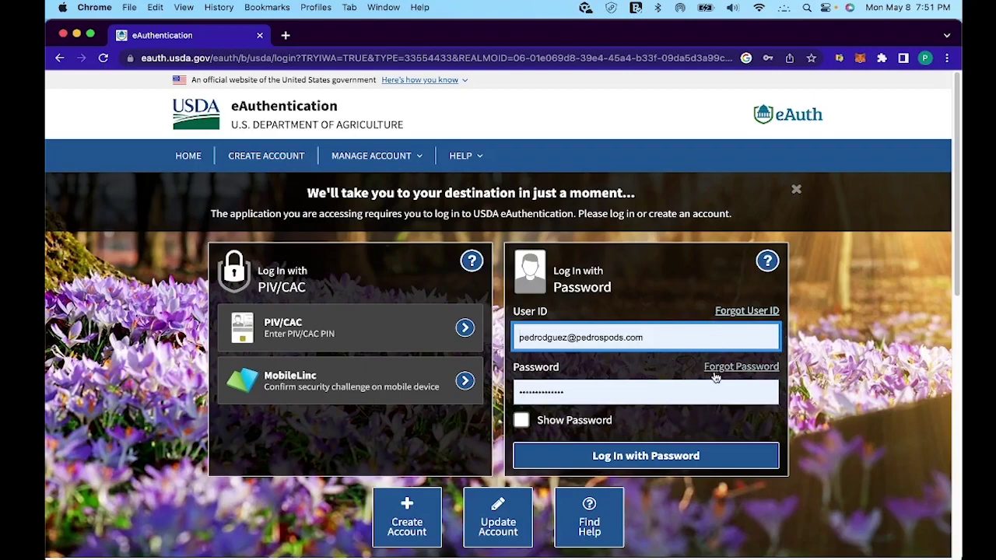
left_click(685, 458)
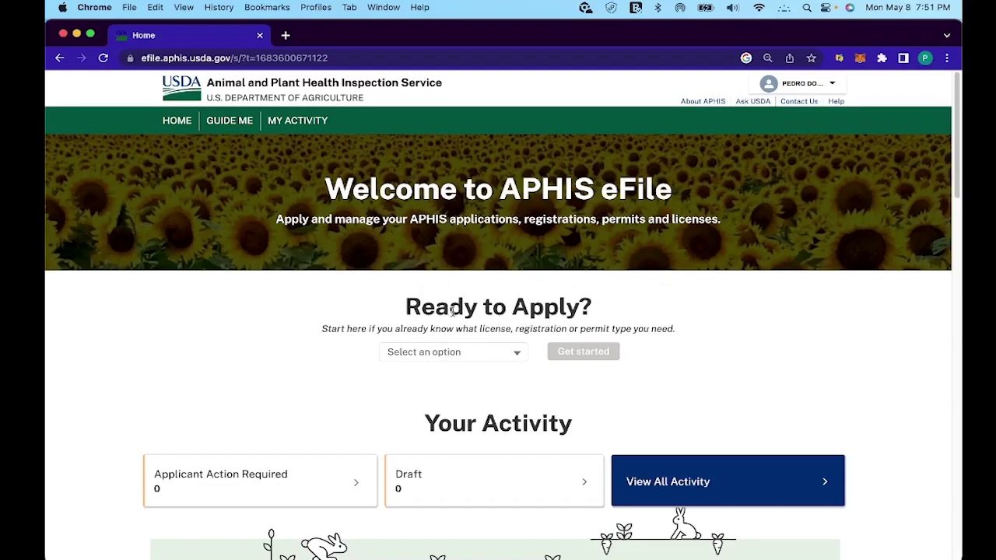
- Choose PPQ-526 under Ready to Apply and get started to bring up the Start a PPQ 526 overview
left_click(485, 352)
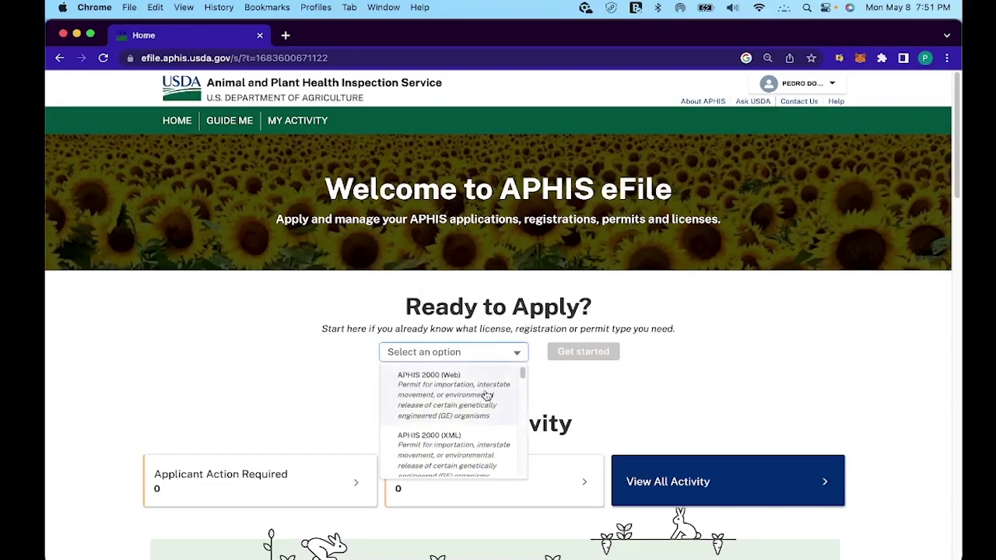
scroll(480, 412, "down", 10)
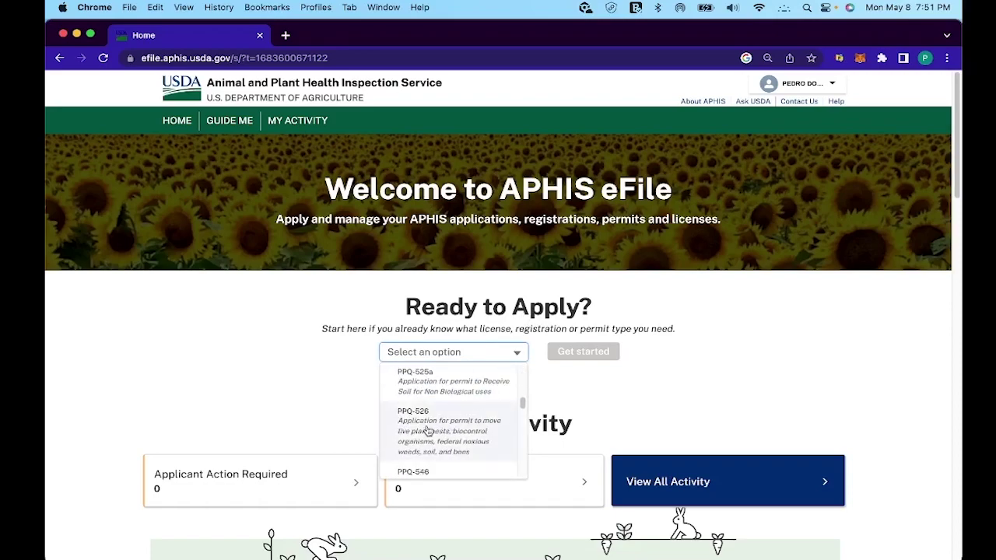
left_click(431, 425)
left_click(602, 353)
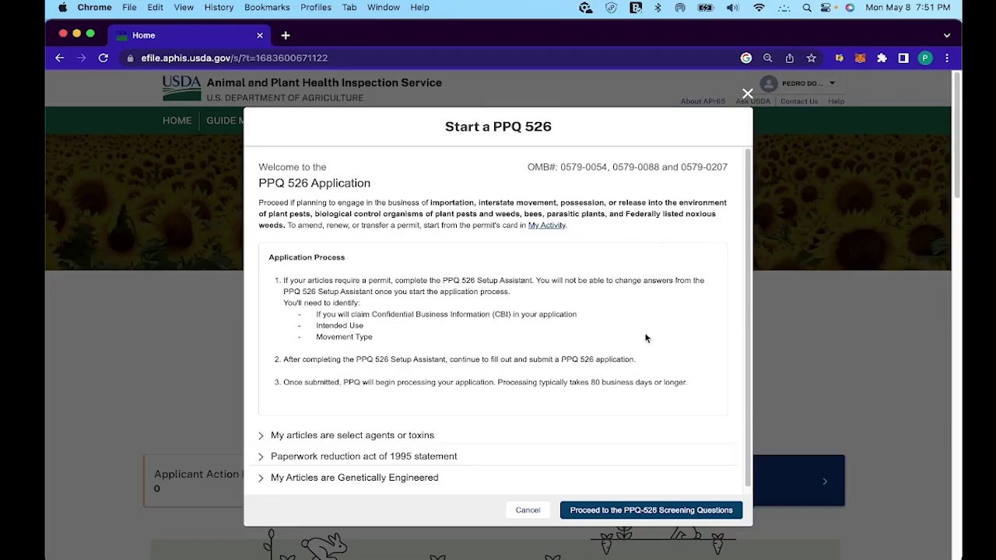
scroll(514, 389, "down", 1)
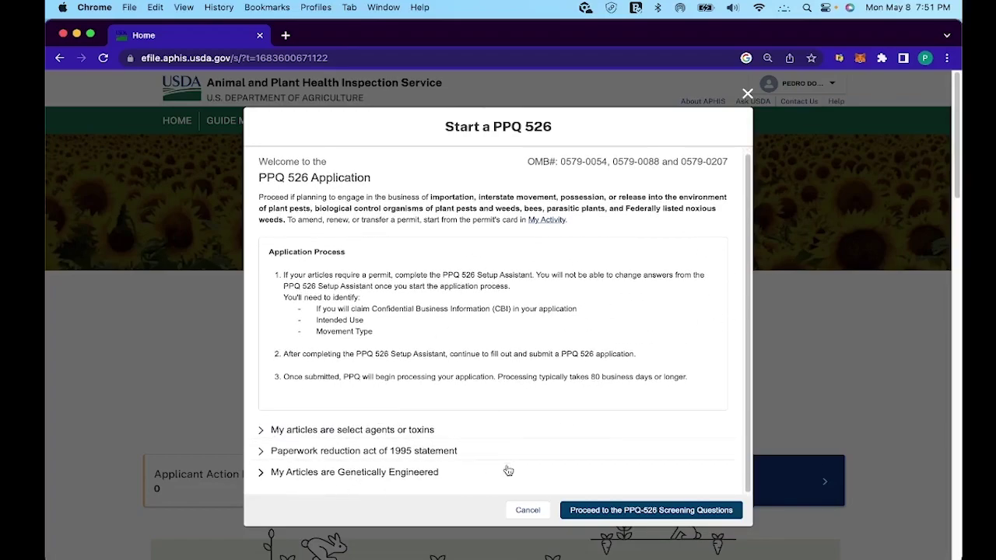
- Decline to claim confidential business information and acknowledge the CBI guidance
left_click(645, 508)
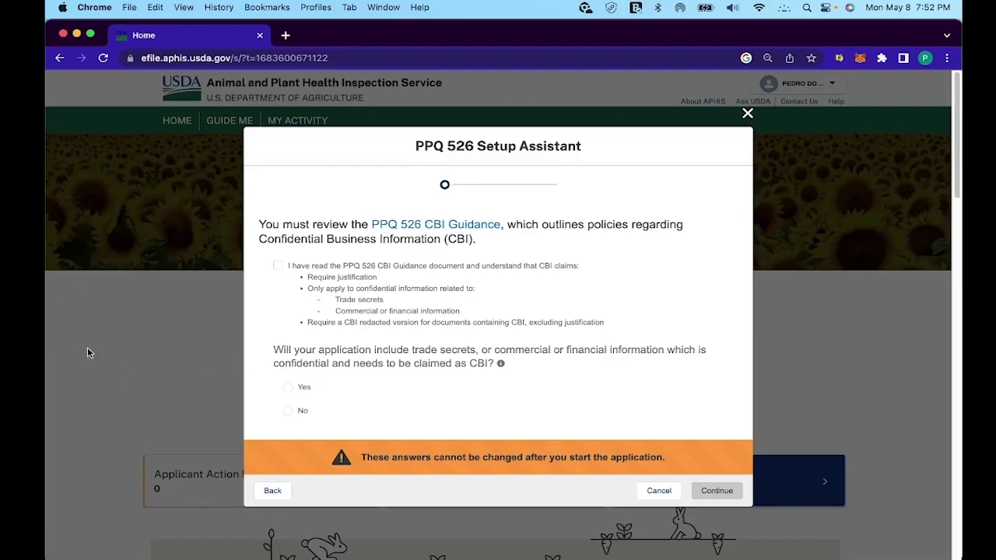
left_click(288, 411)
scroll(605, 459, "down", 1)
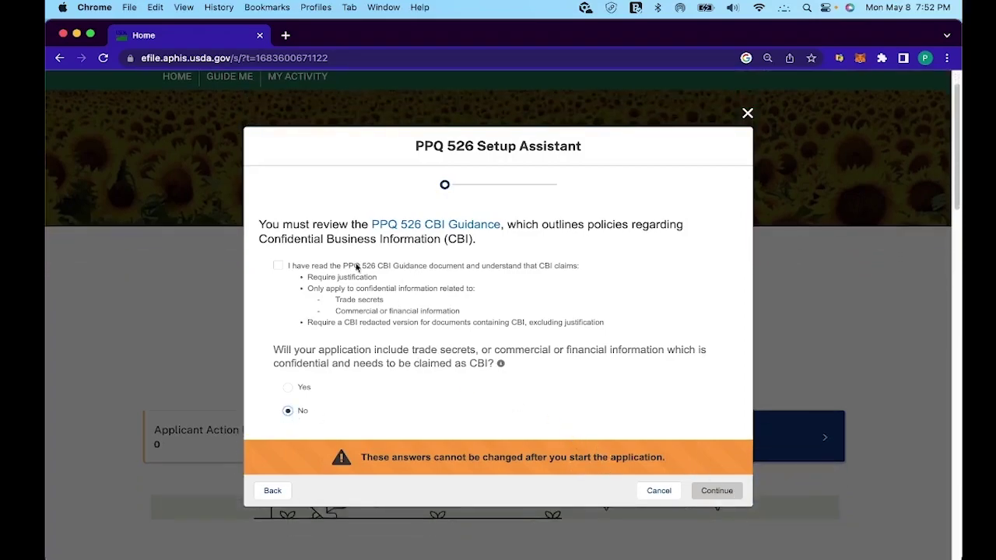
left_click(278, 266)
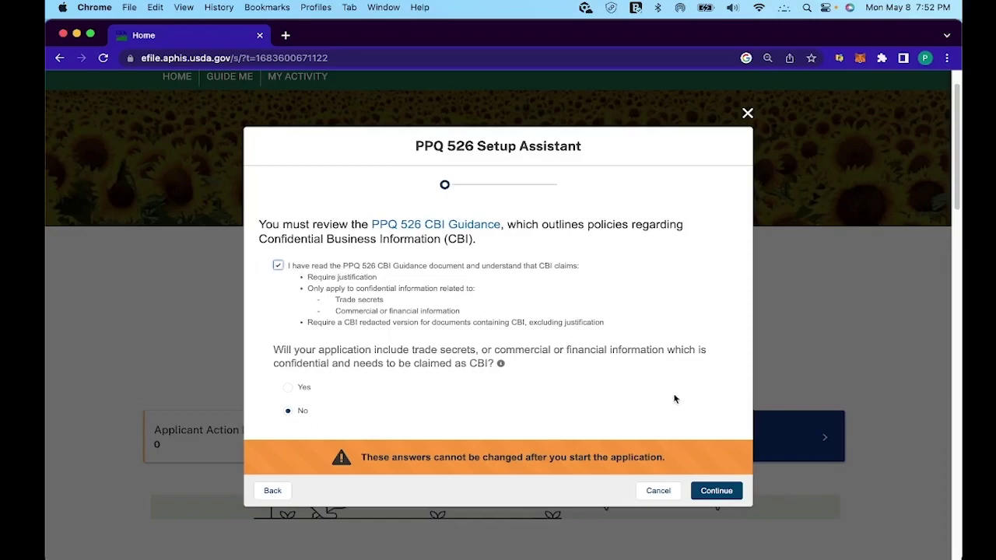
left_click(716, 491)
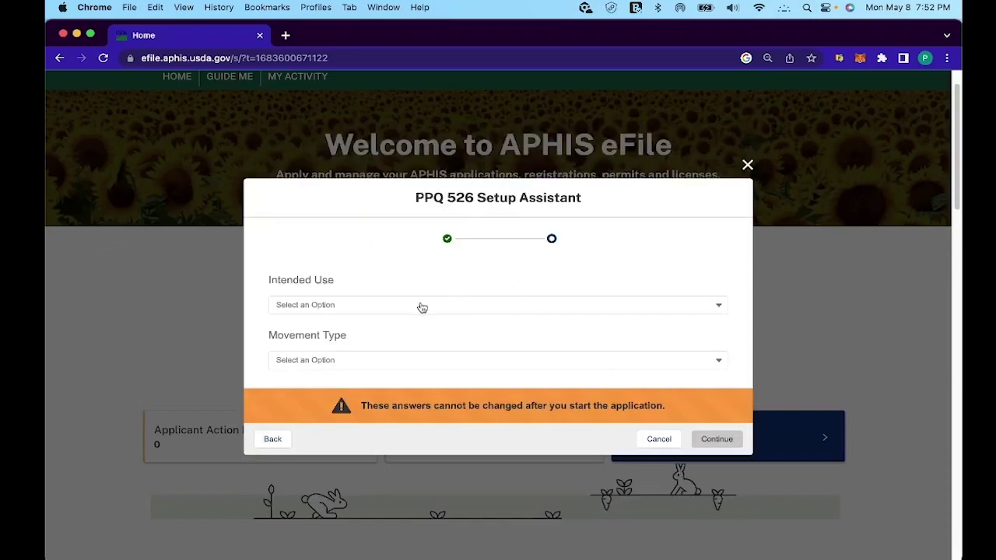
- Set intended use to Commercial Biological Supply and movement type to Interstate, creating the draft
left_click(365, 310)
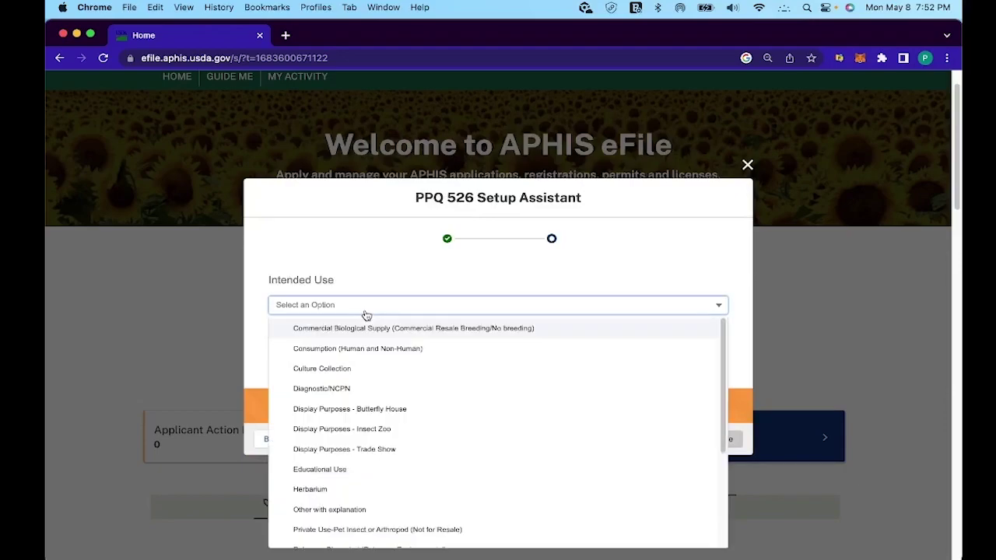
left_click(375, 329)
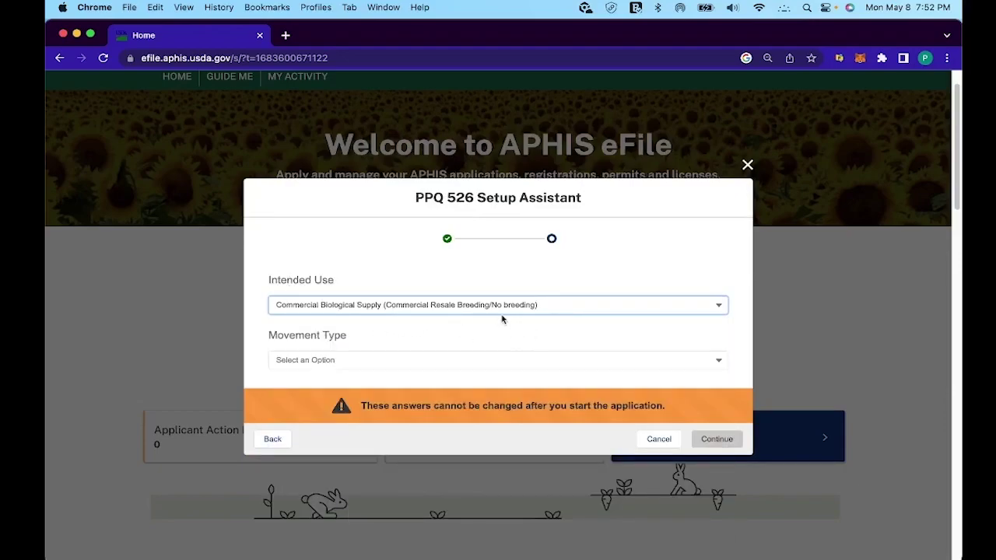
left_click(367, 361)
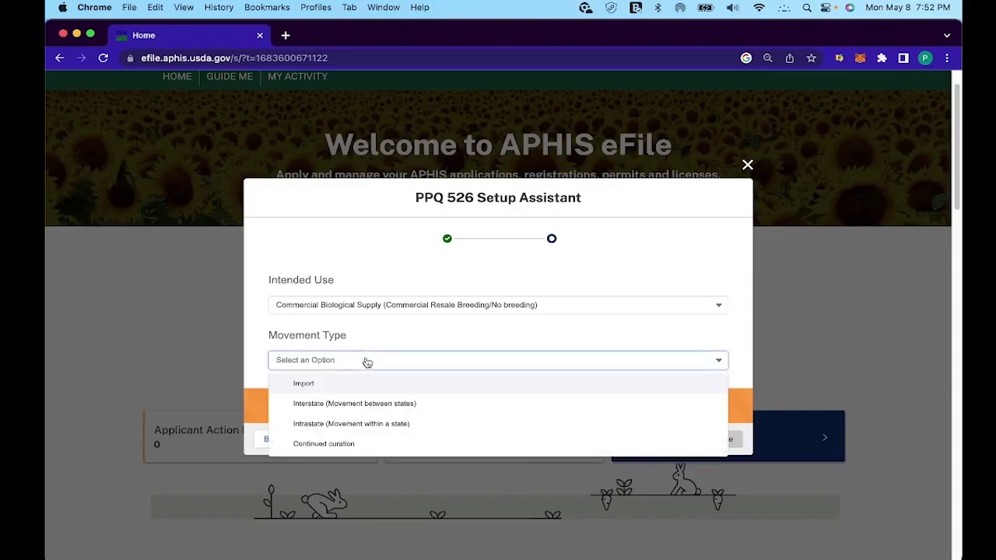
left_click(436, 404)
left_click(724, 439)
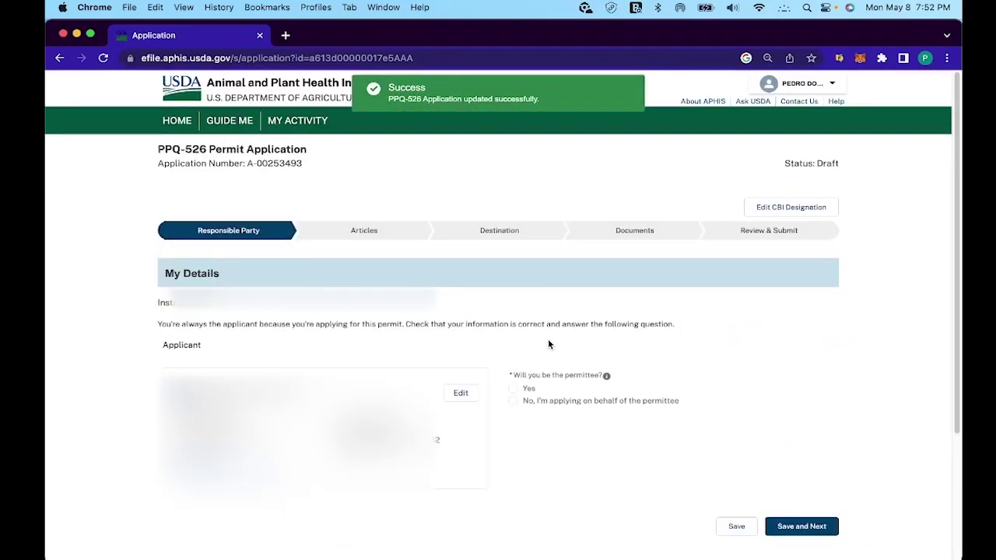
- Save the Applicant card's contact details, answer Yes as permittee, and continue to Articles
left_click(458, 394)
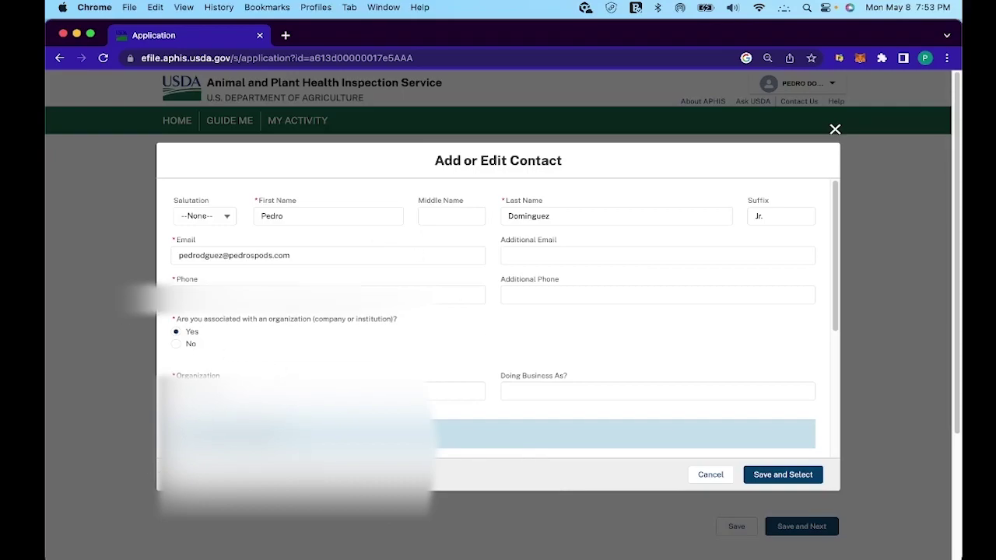
scroll(709, 340, "down", 1)
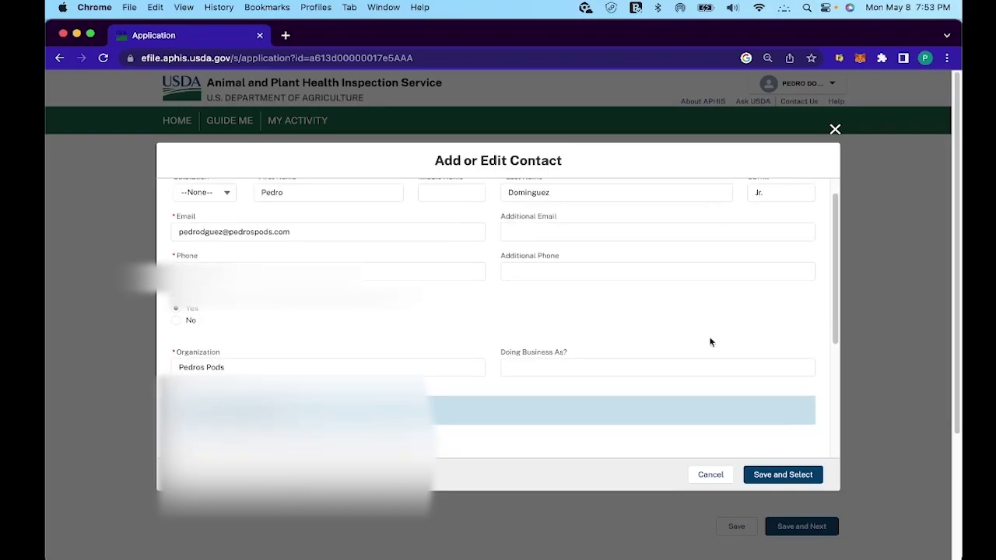
left_click(792, 478)
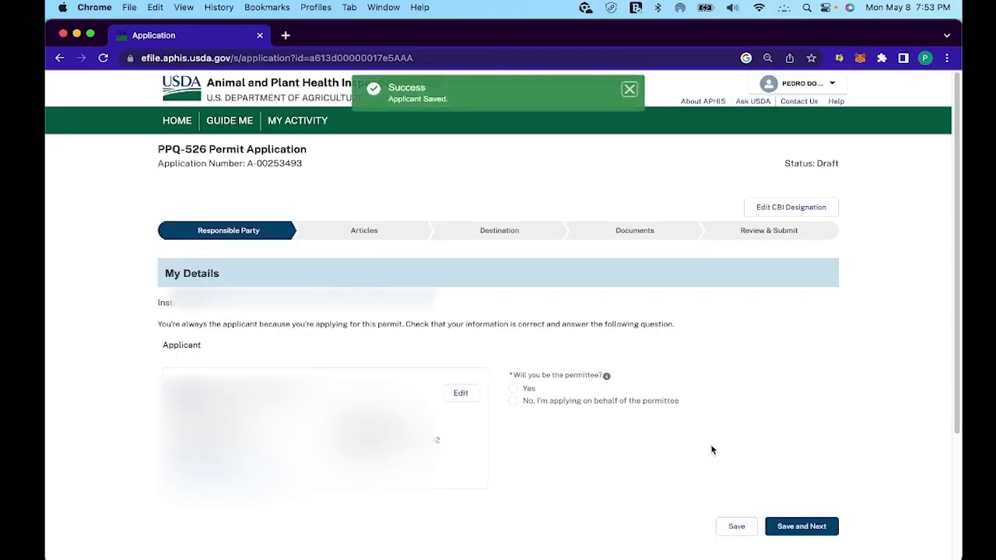
left_click(528, 389)
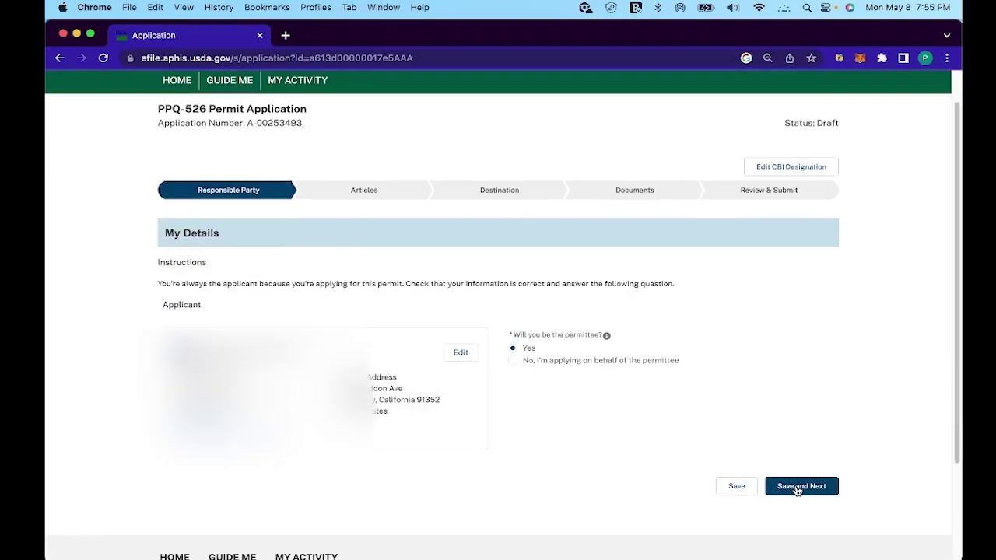
left_click(797, 490)
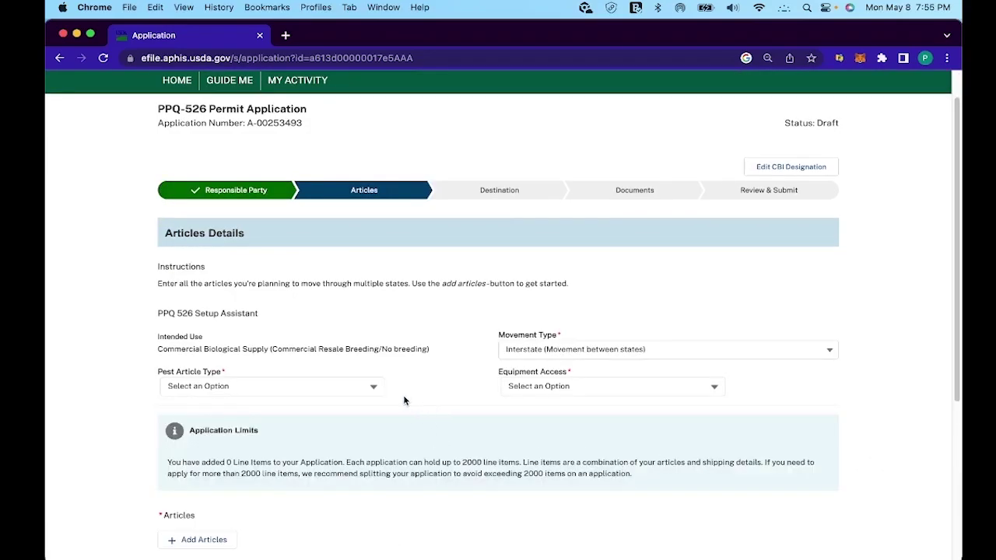
- Set Equipment Access to N/A
left_click(583, 387)
scroll(684, 440, "down", 5)
scroll(684, 440, "down", 5)
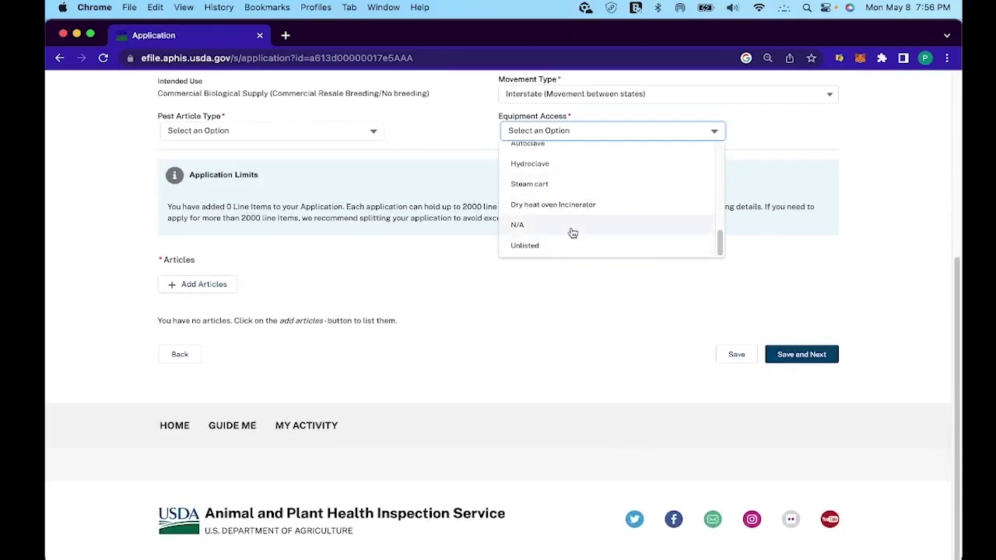
left_click(569, 228)
left_click(695, 133)
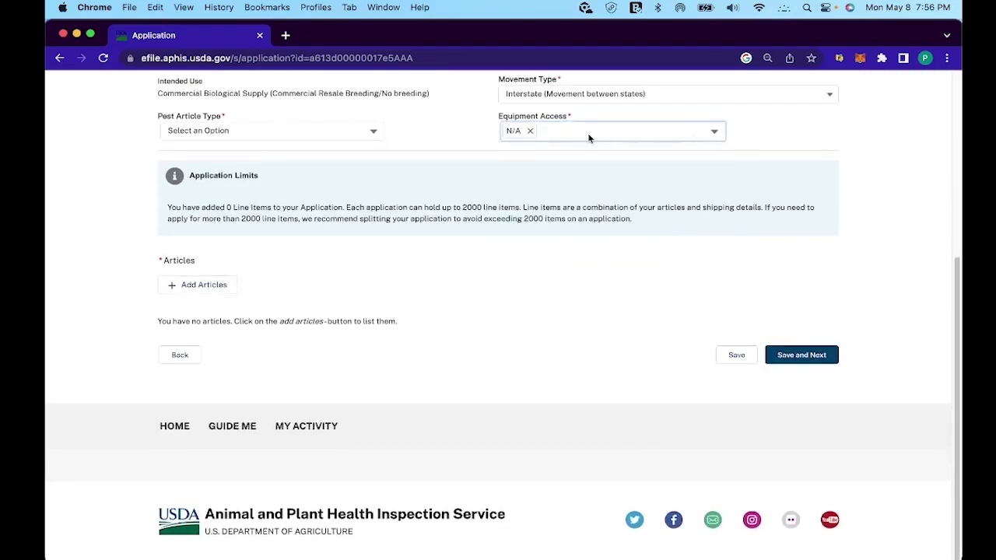
- Set Pest Article Type to Approved Isopoda and Arthropods
left_click(331, 139)
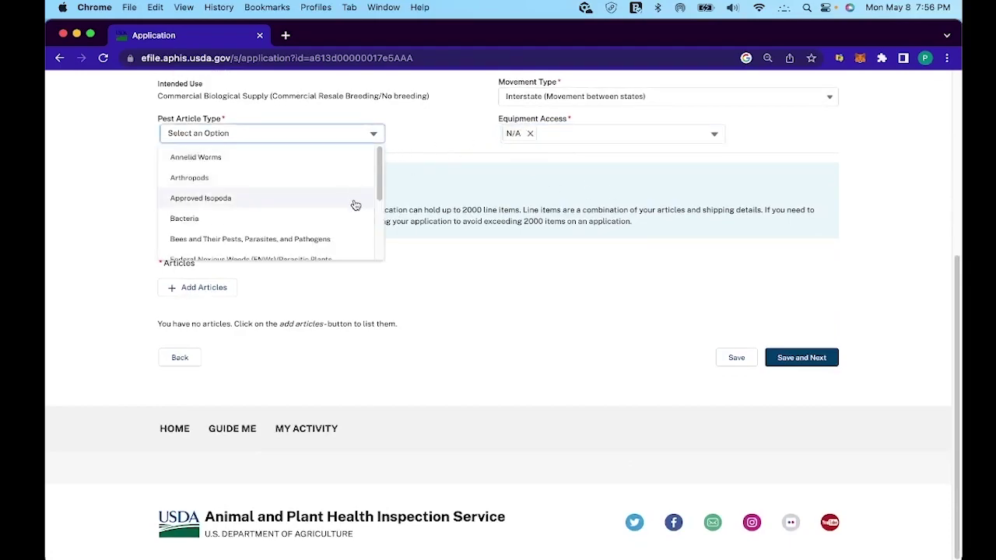
scroll(352, 212, "down", 2)
scroll(351, 217, "down", 4)
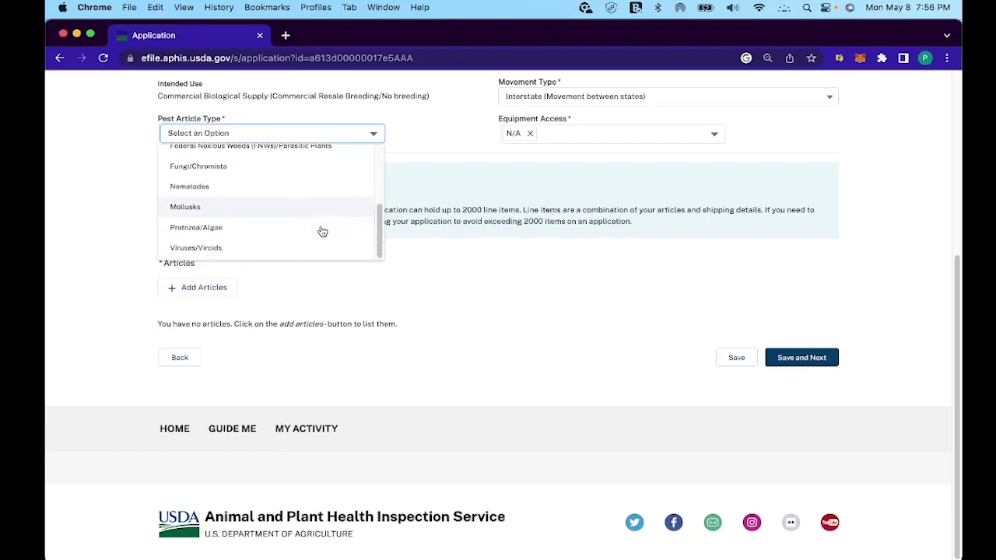
scroll(321, 229, "up", 1)
scroll(331, 227, "up", 5)
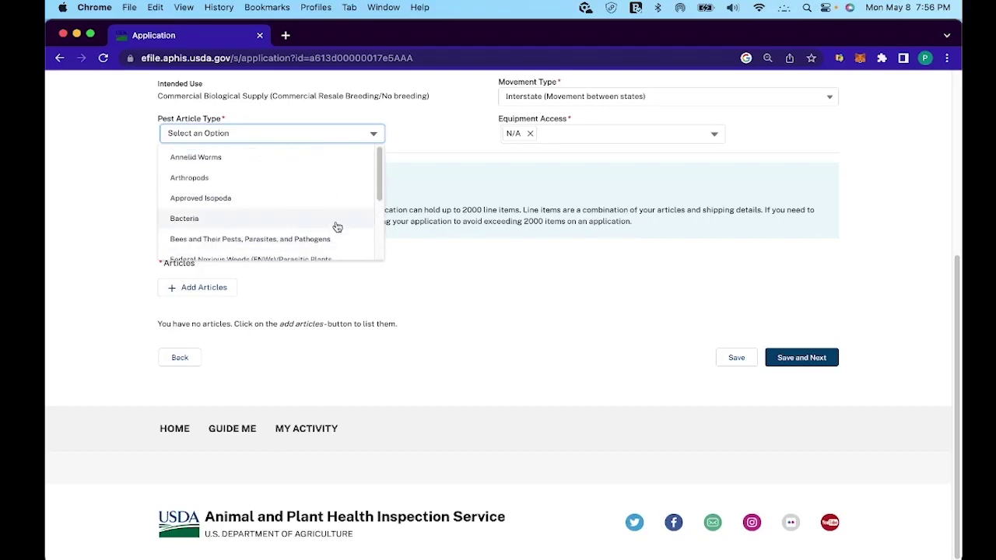
left_click(283, 201)
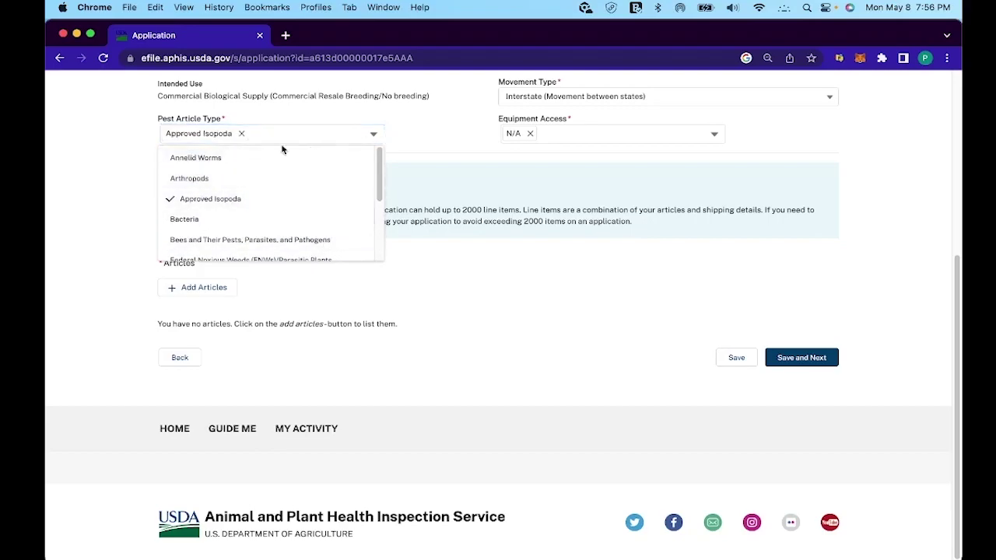
left_click(307, 188)
left_click(504, 186)
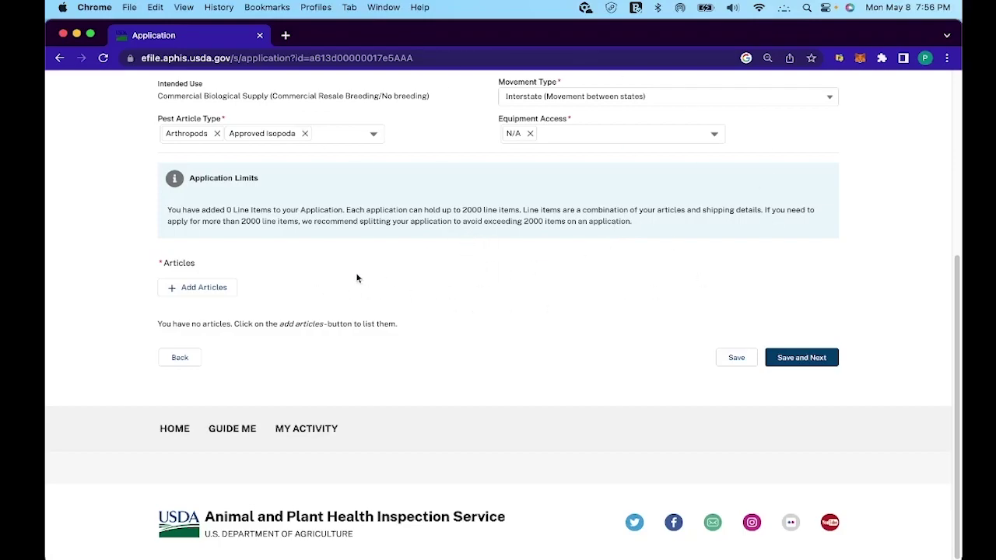
- Add articles Armadillidium nasatum, Atlantoscia floridana, Cylisticus convexus and Oniscus asellus
left_click(230, 288)
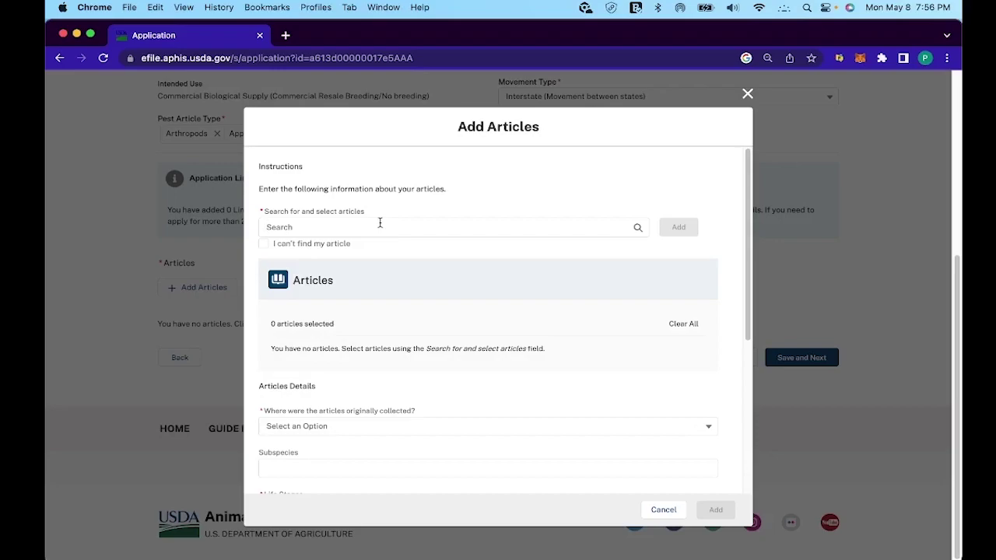
type("armadillidium nasatum")
left_click(303, 247)
left_click(679, 227)
type("atlantoscia floridana")
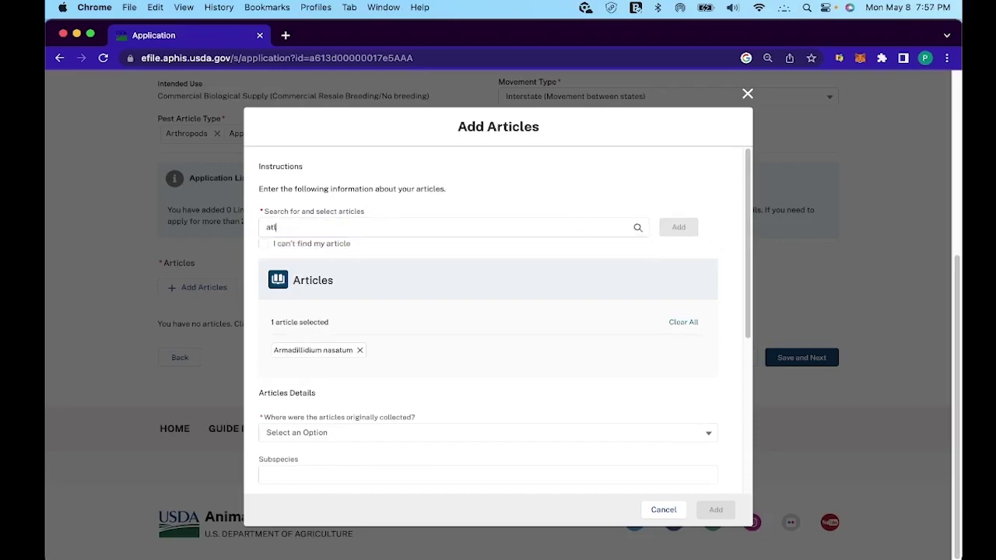
left_click(302, 247)
left_click(679, 226)
type("cylisticus convexus")
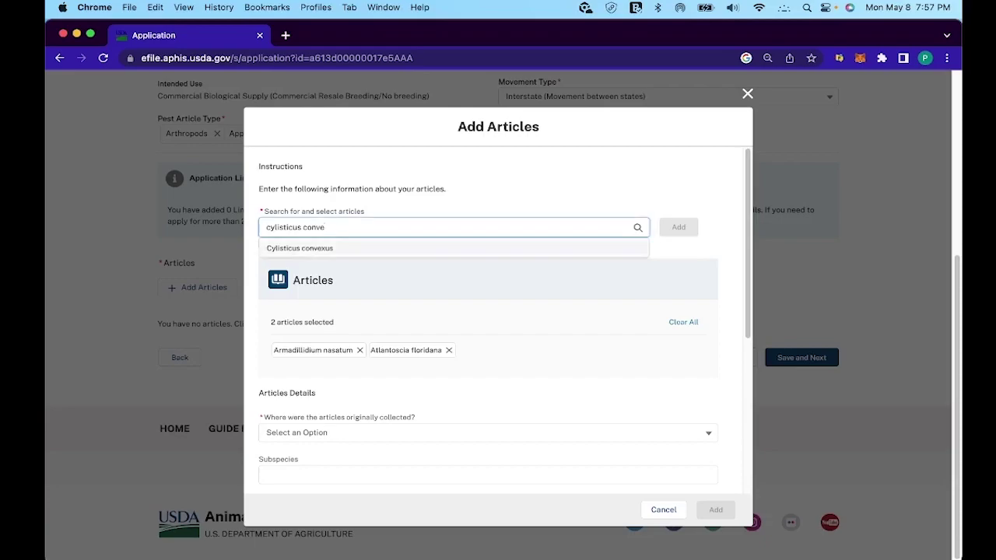
left_click(302, 247)
left_click(678, 226)
type("oniscus asellus")
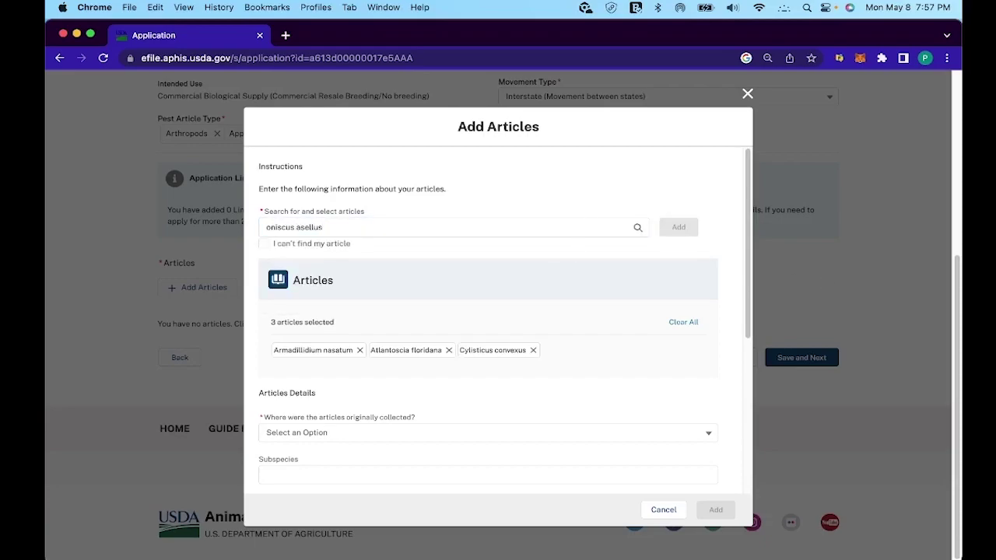
key("BackSpace")
key("BackSpace")
key("BackSpace")
key("BackSpace")
key("BackSpace")
key("BackSpace")
type("Oniscus asellus")
key("super+a")
key("BackSpace")
left_click(511, 247)
key("Return")
- Add the remaining species, Porcellio dilatatus through Venezillo parvus, plus Various Species of Collembola
type("porcellio dilatatus")
key("Return")
type("porcellio spini")
key("Return")
key("Return")
type("porcellionides flori")
key("Return")
key("Return")
type("porcellionides virgatus")
key("Return")
key("Return")
type("rhyscotus t")
key("Return")
key("Return")
type("trachelipus")
key("Return")
key("Return")
type("trichonis")
key("Down")
key("Down")
key("Down")
key("Return")
key("Return")
type("trichorhina")
key("Return")
key("Return")
type("venezillo parv")
key("Return")
key("Return")
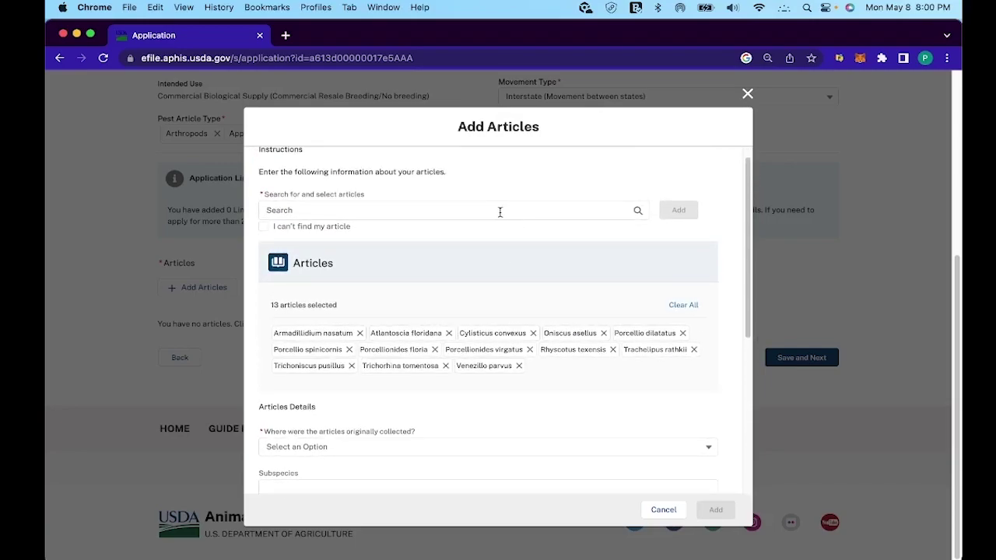
type("collembola")
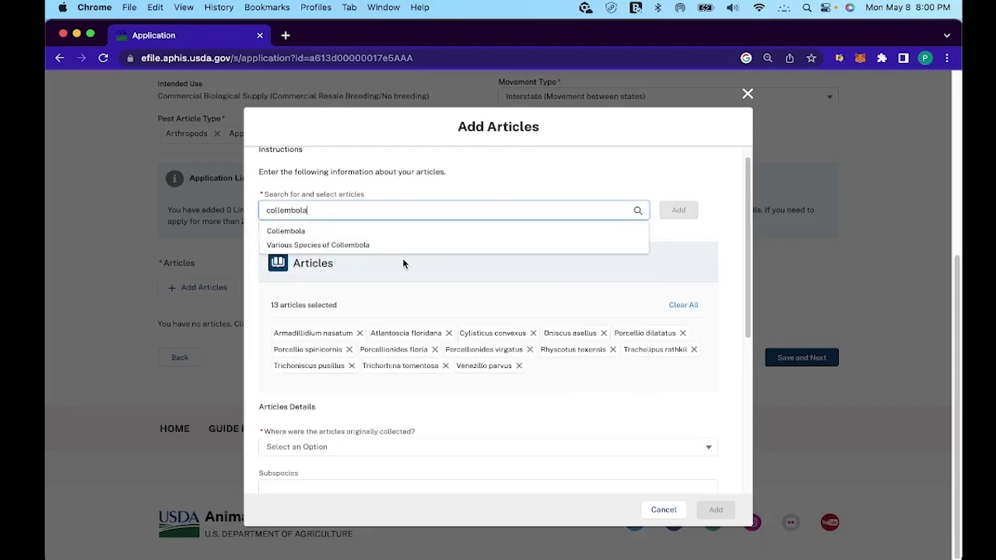
left_click(322, 246)
left_click(689, 207)
- Set collection origin to Contiguous U.S., life stages All and Any, and mark them established in the US
scroll(490, 382, "down", 5)
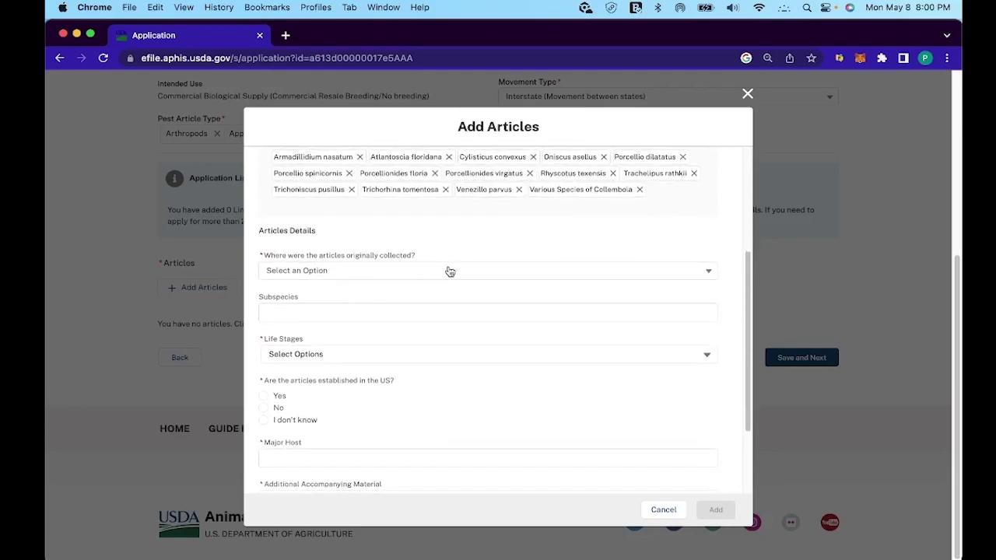
left_click(337, 280)
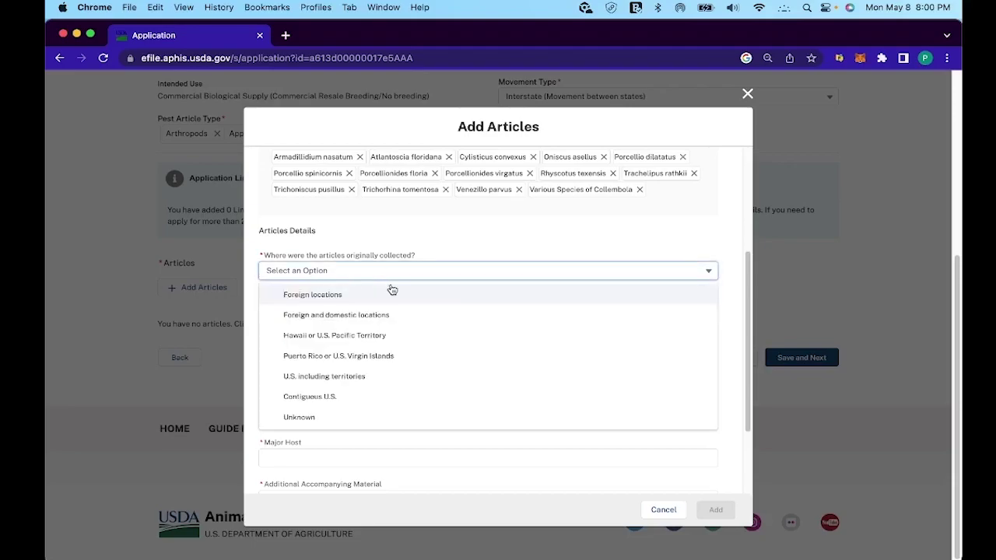
left_click(410, 394)
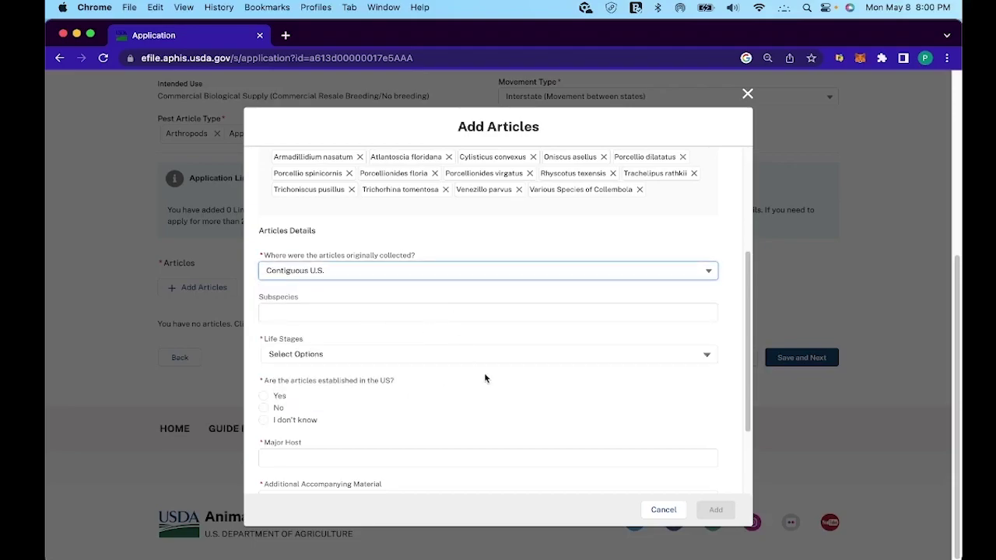
scroll(498, 383, "down", 2)
left_click(448, 295)
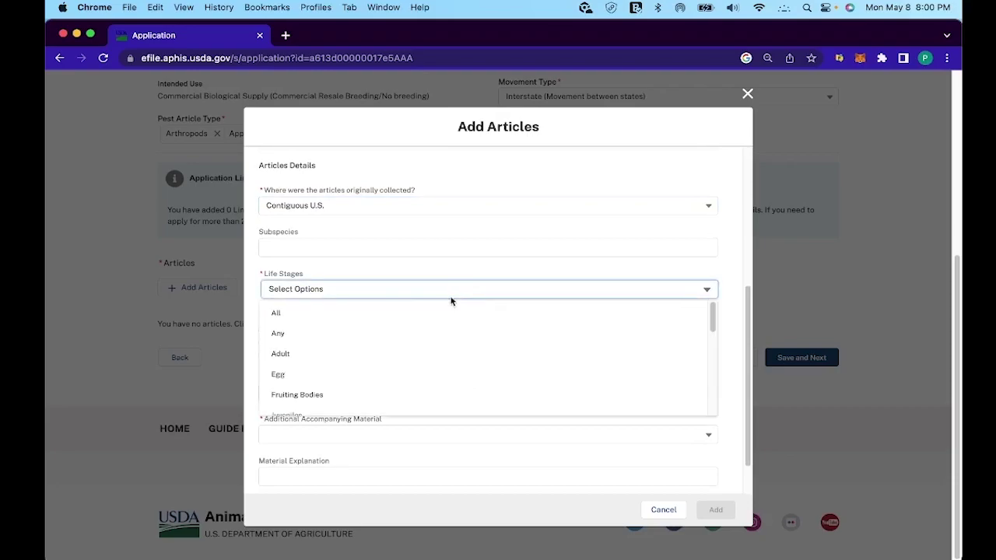
left_click(378, 314)
left_click(377, 334)
left_click(567, 289)
scroll(489, 351, "down", 2)
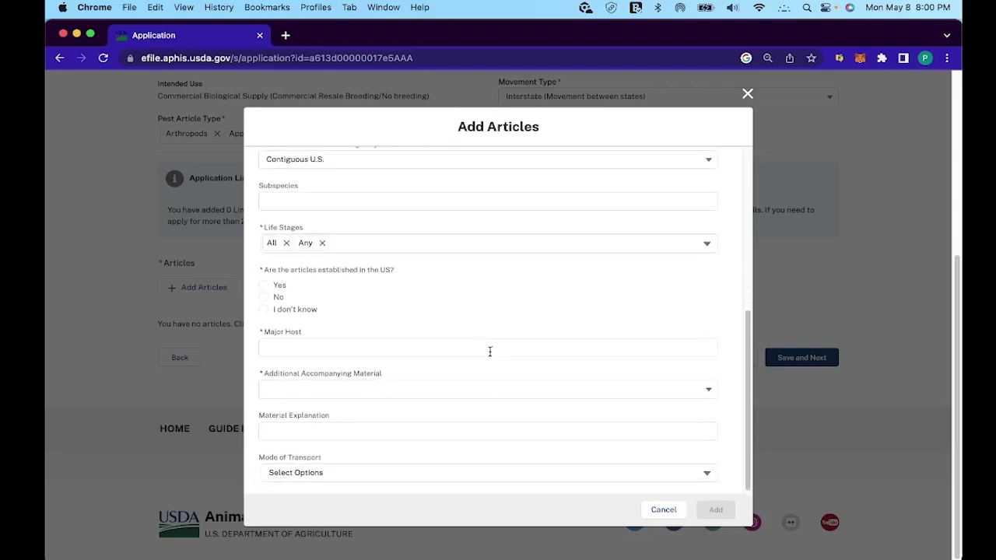
left_click(268, 284)
left_click(395, 348)
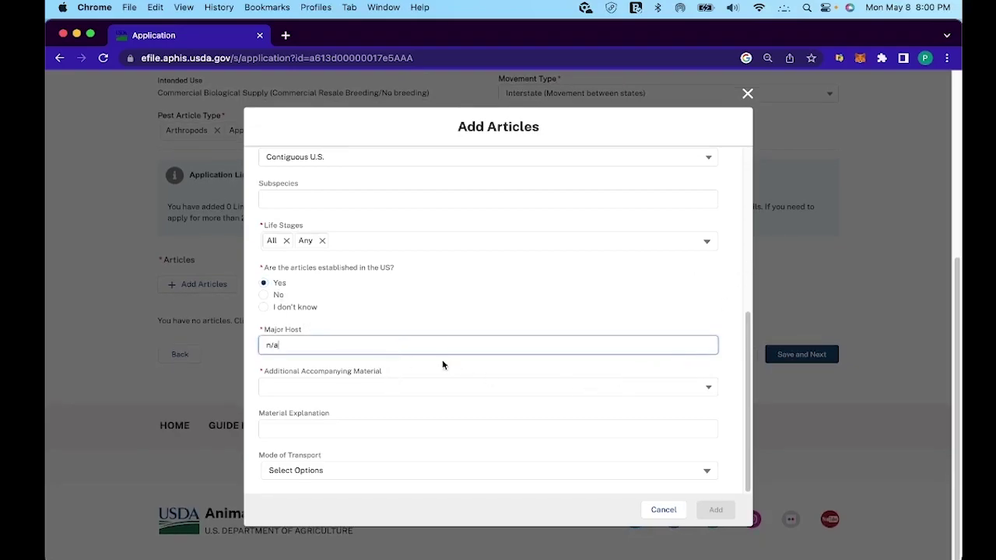
- Choose Non-Propagative Plant Material as accompanying material, explained as 'Harvested, dried sphagnum'
left_click(518, 387)
scroll(482, 433, "down", 1)
scroll(482, 433, "down", 1)
left_click(482, 438)
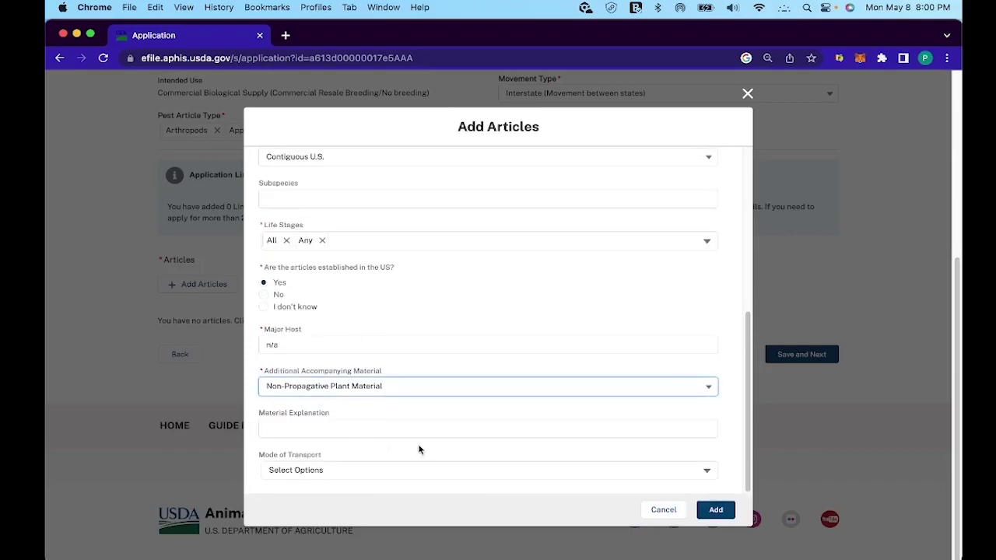
left_click(451, 427)
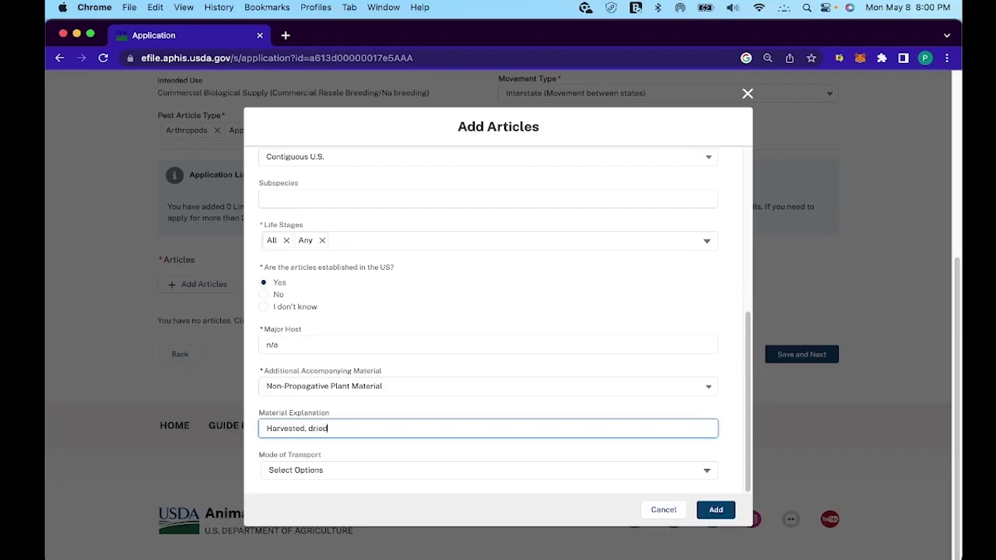
type("Harvested, dried sphagnum moss")
- Select air freight, air mail, express delivery and land freight transport, then add the articles
left_click(335, 470)
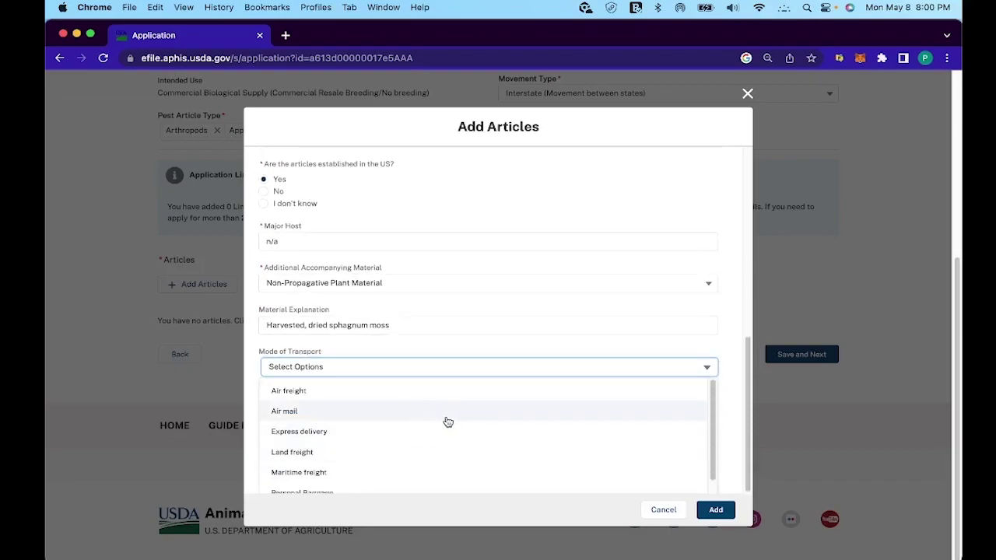
left_click(458, 392)
left_click(475, 411)
scroll(491, 442, "down", 1)
left_click(507, 423)
left_click(537, 442)
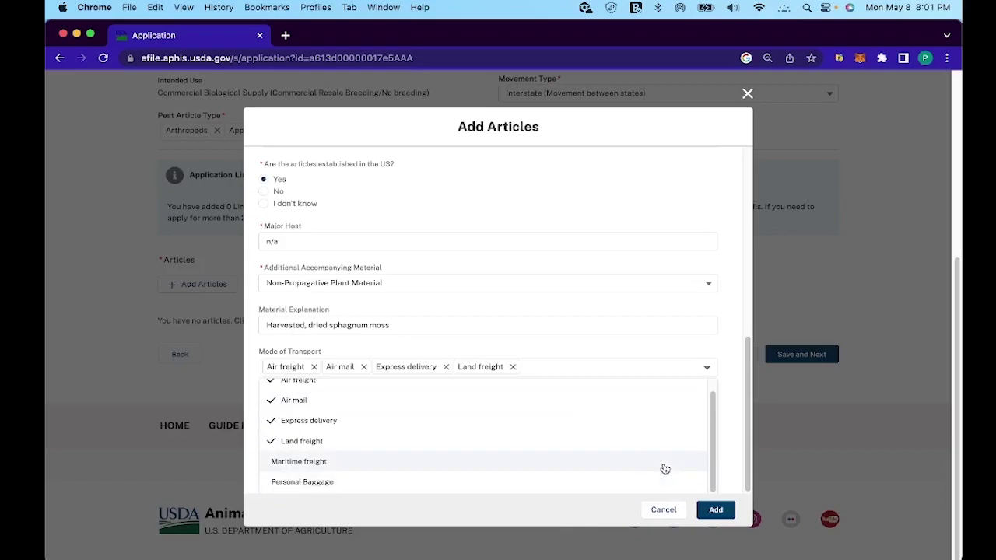
left_click(718, 510)
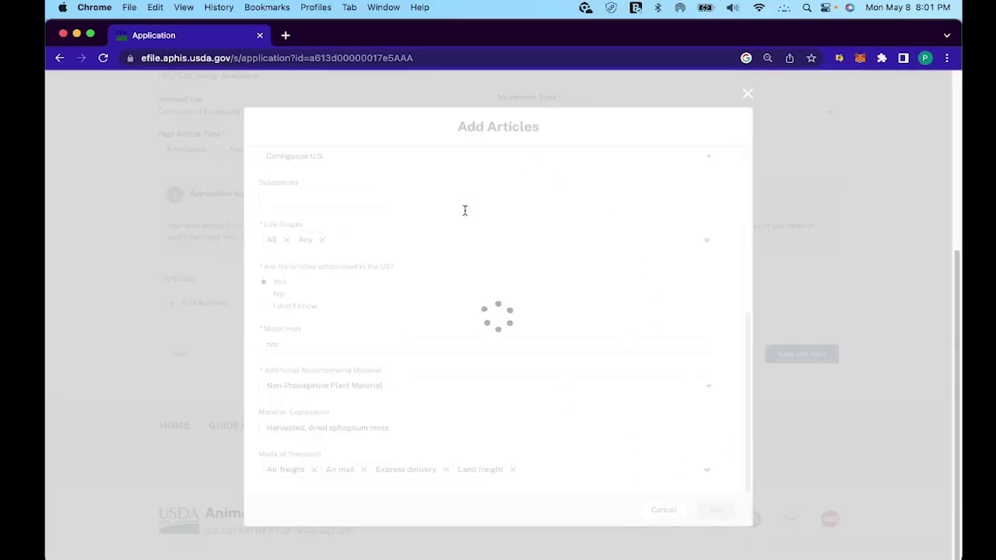
- Bring up Add Shipment Details from the Shipment Information section for the first article
scroll(478, 293, "down", 5)
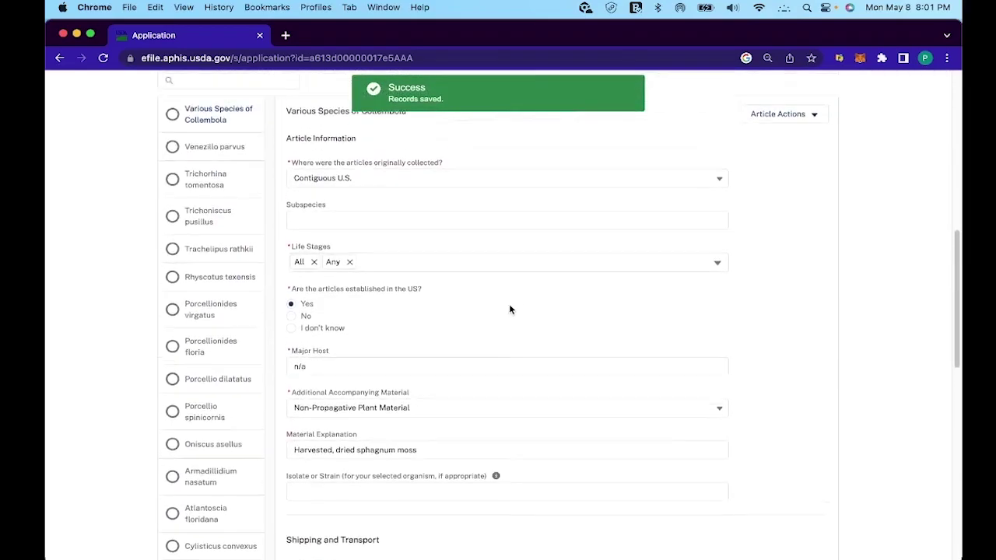
scroll(322, 349, "up", 10)
scroll(405, 382, "down", 12)
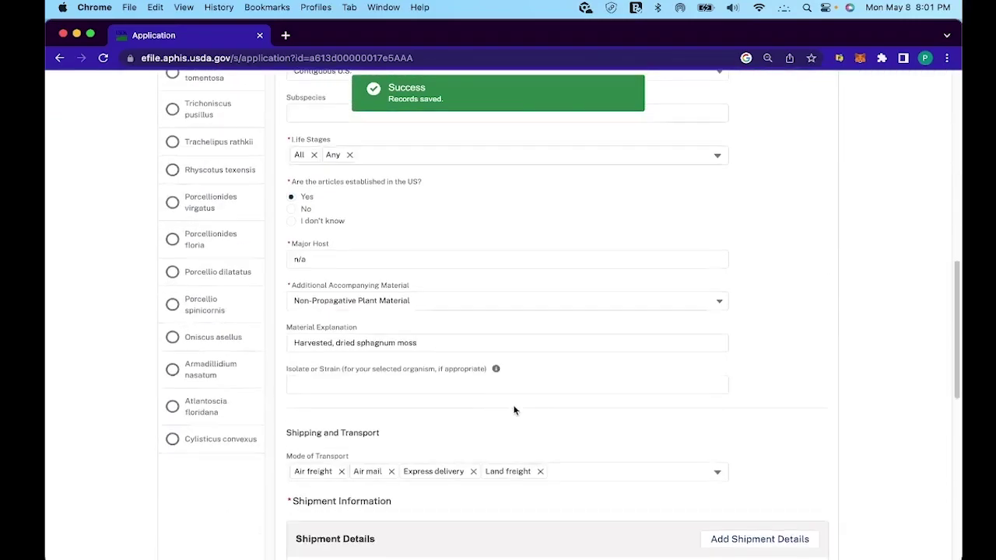
scroll(513, 410, "down", 6)
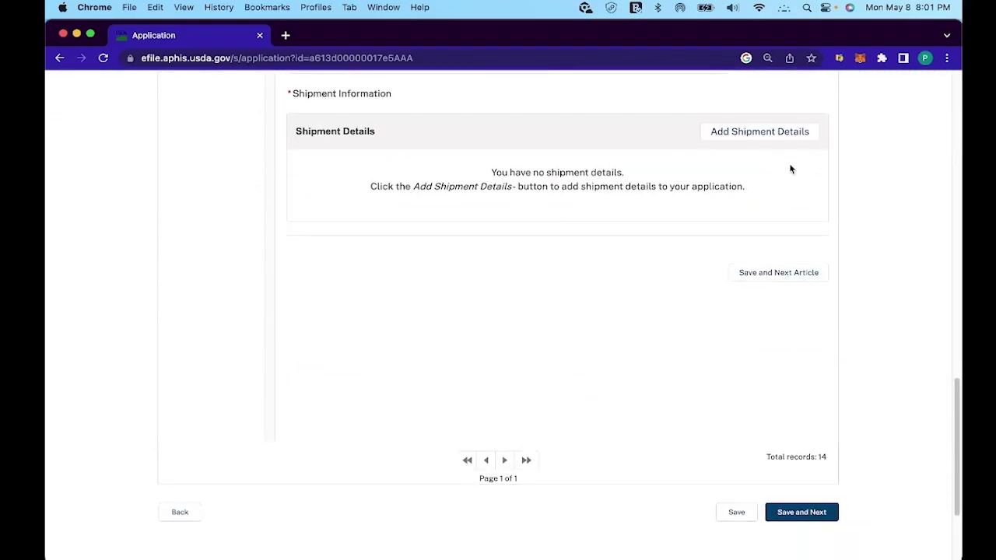
left_click(777, 134)
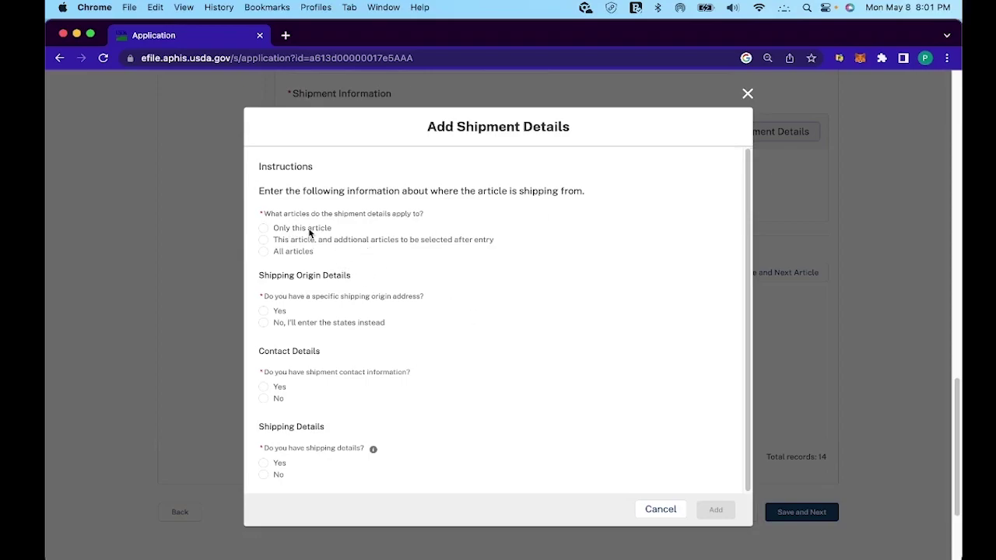
- Apply the shipment to all articles with a specific origin address in California
left_click(295, 253)
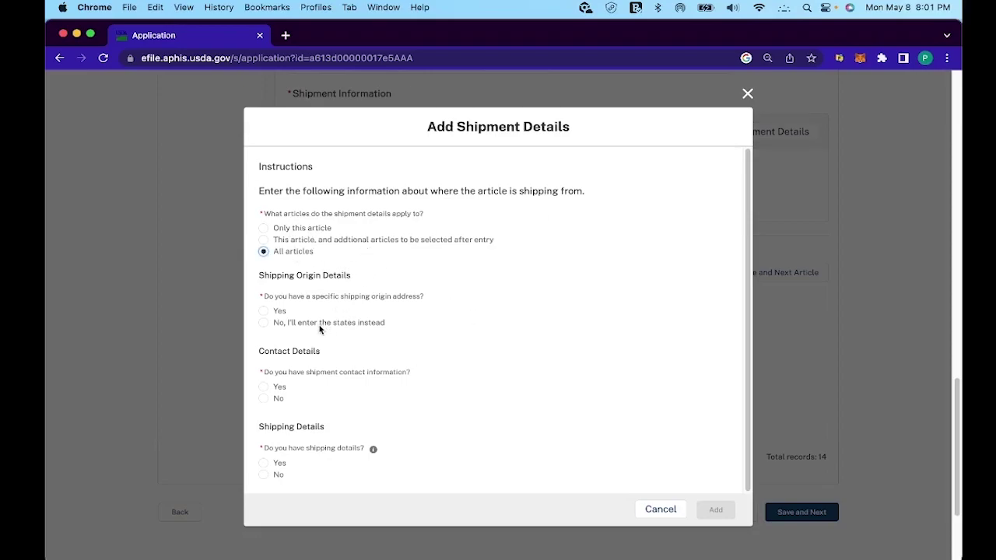
scroll(332, 326, "down", 1)
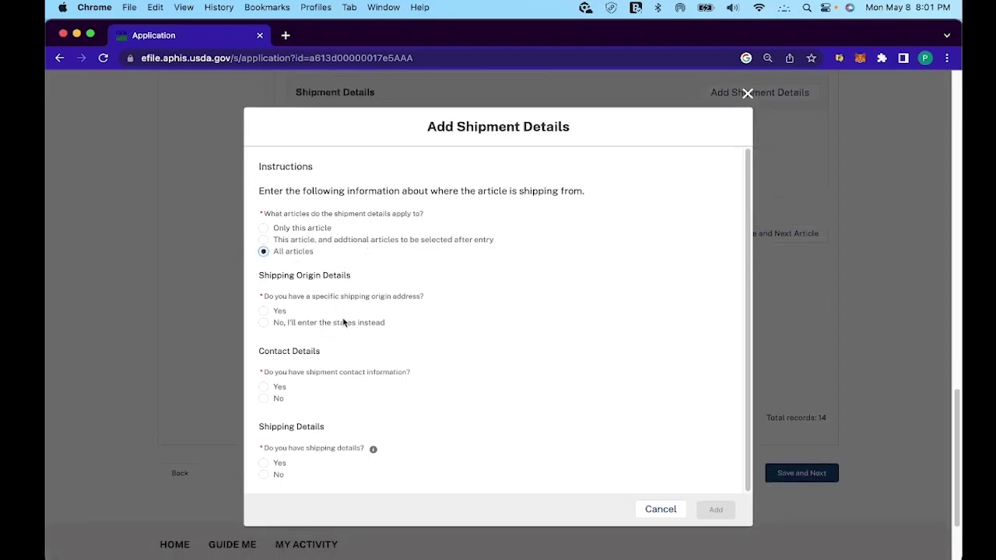
left_click(299, 323)
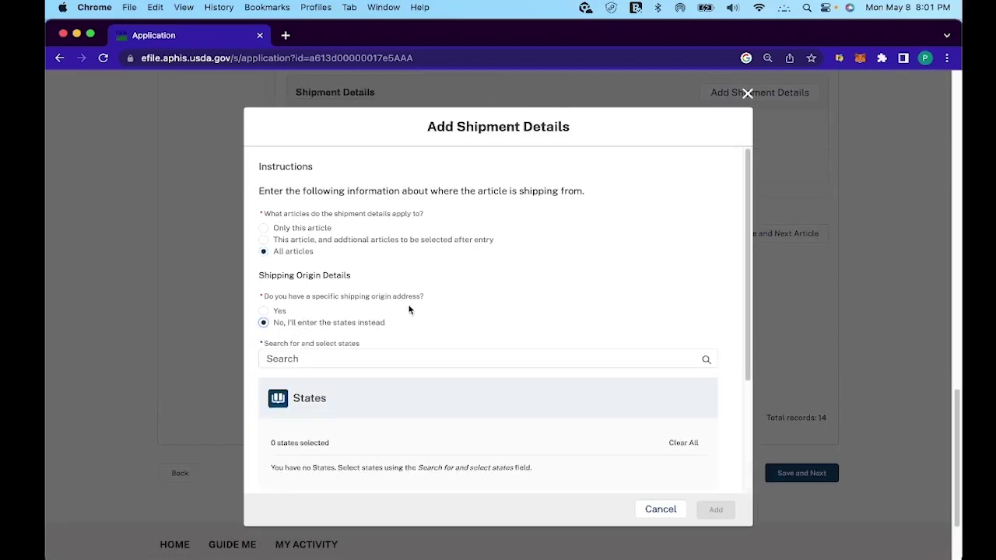
left_click(264, 311)
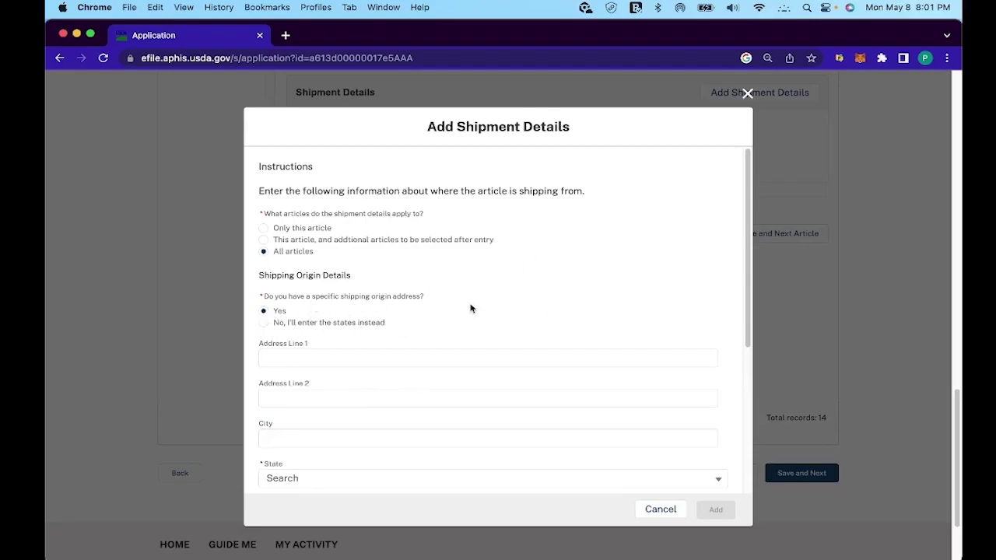
scroll(296, 335, "down", 5)
left_click(342, 232)
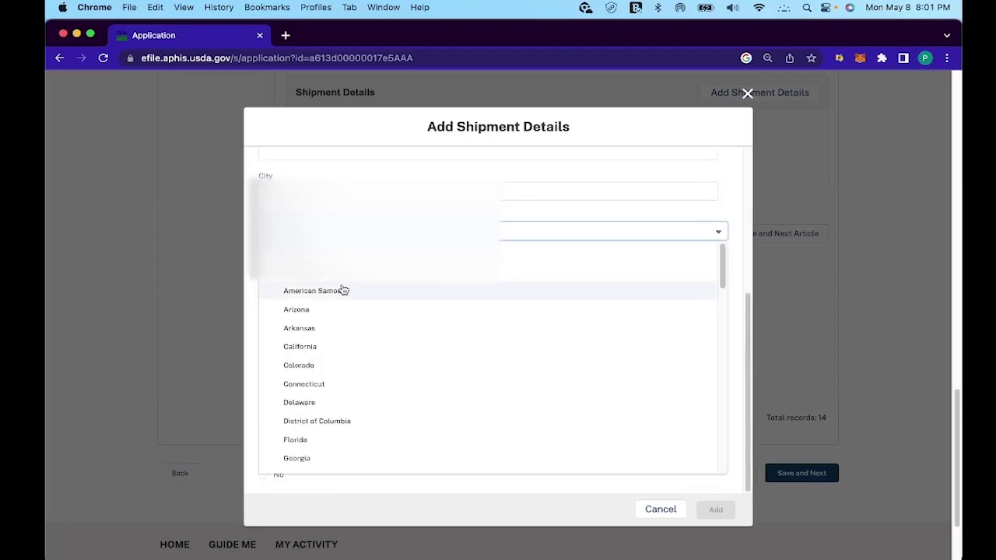
left_click(341, 346)
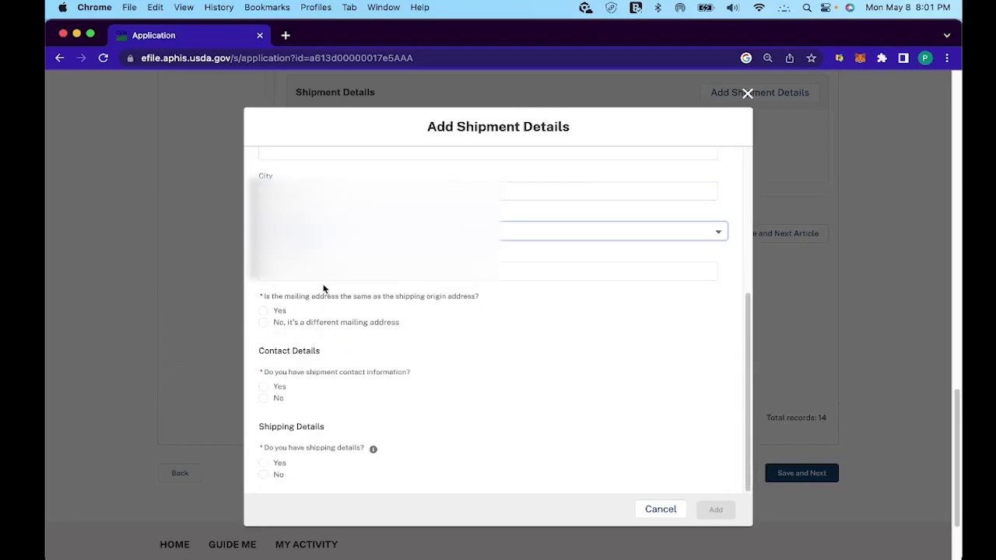
key("Tab")
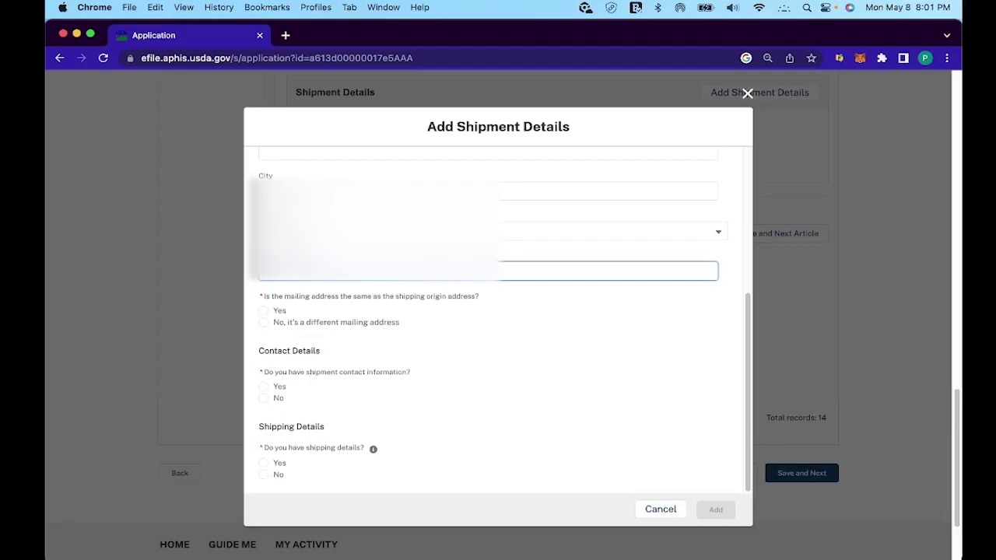
- Answer Yes to same mailing address and contact info, and No to shipping details
left_click(264, 312)
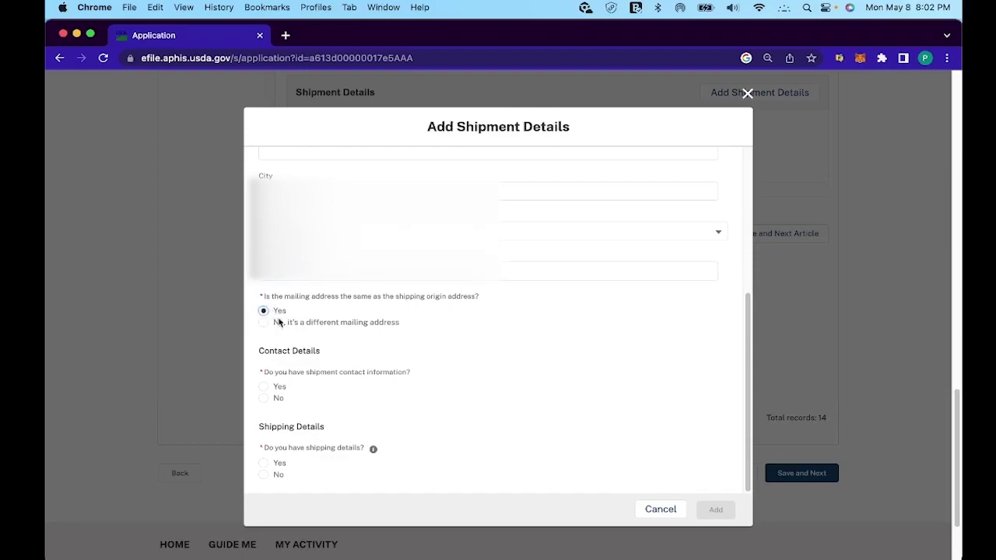
scroll(372, 400, "down", 3)
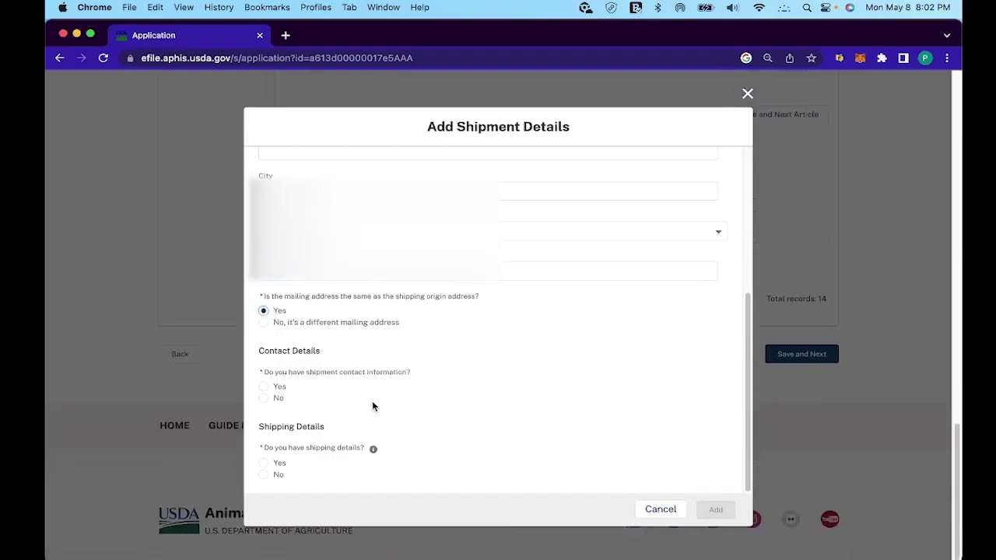
left_click(278, 388)
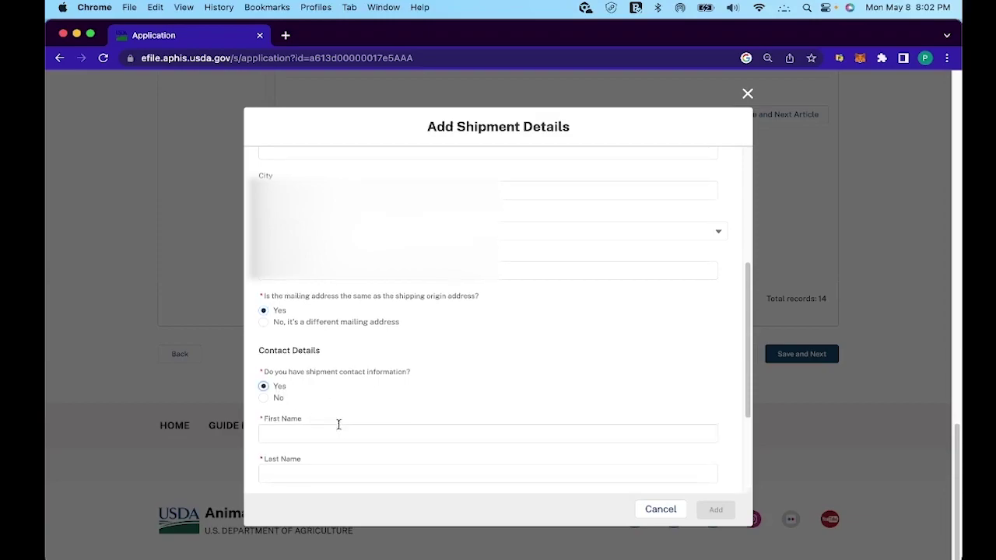
scroll(338, 422, "down", 4)
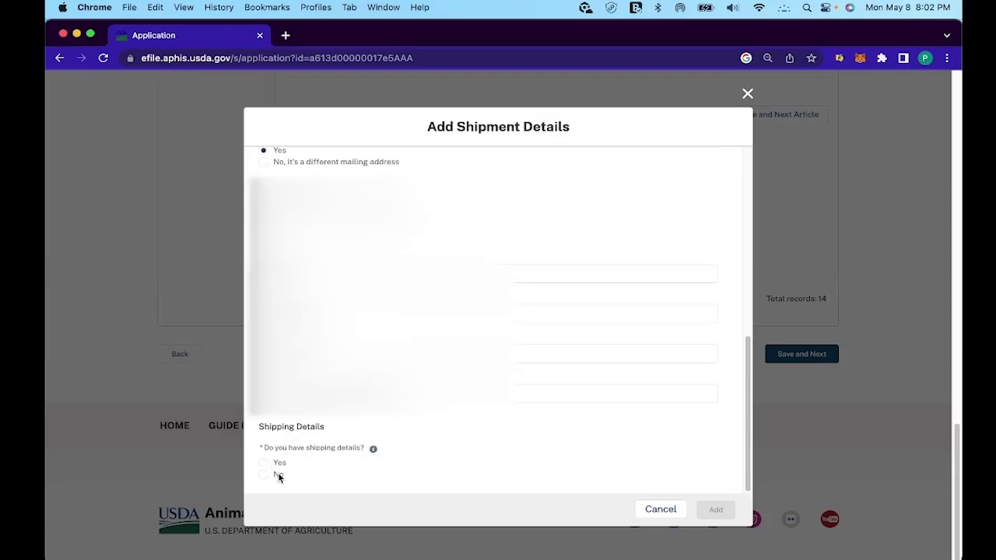
left_click(278, 474)
scroll(456, 417, "up", 1)
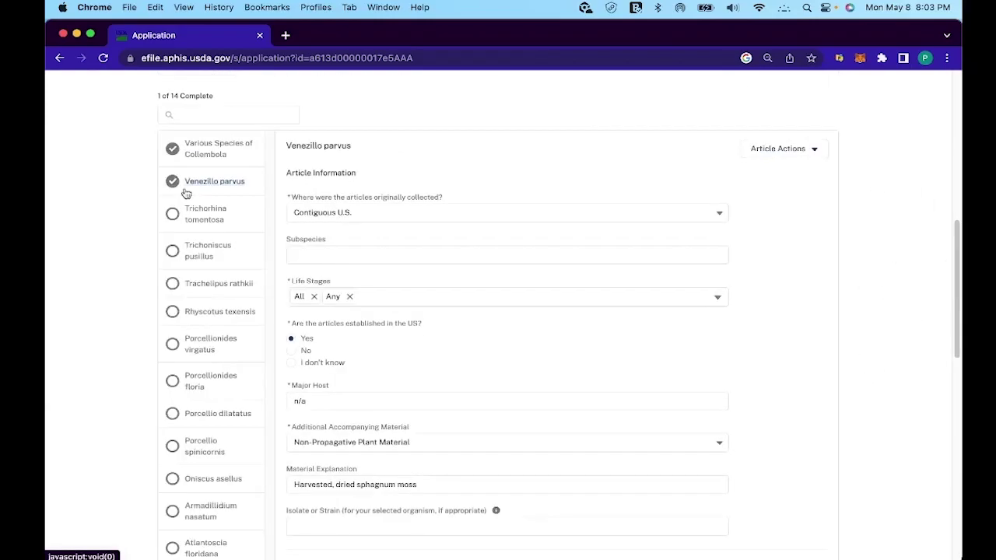
- Open each remaining article, Trichorhina tomentosa through Cylisticus convexus, until all 14 are complete
left_click(174, 215)
left_click(191, 255)
left_click(169, 290)
left_click(170, 315)
scroll(179, 311, "down", 5)
left_click(172, 130)
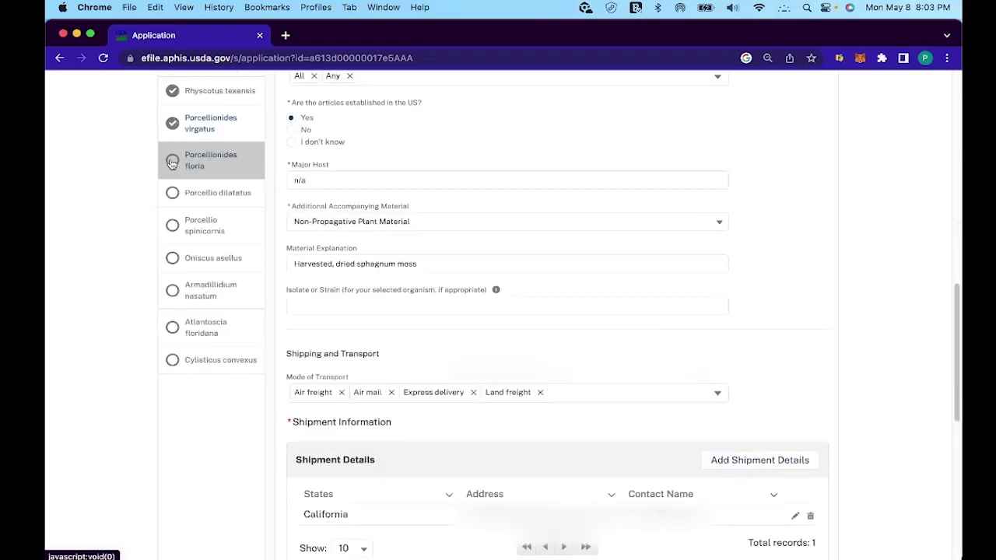
left_click(177, 176)
left_click(172, 195)
left_click(172, 232)
left_click(173, 257)
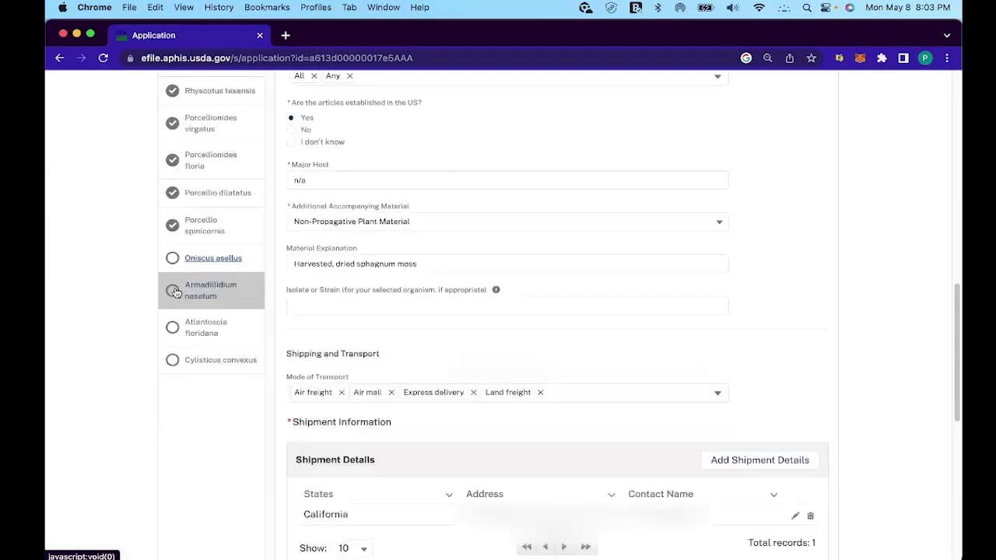
left_click(172, 291)
left_click(163, 333)
left_click(172, 360)
- Save the articles and continue to the Destination step
scroll(215, 269, "up", 1)
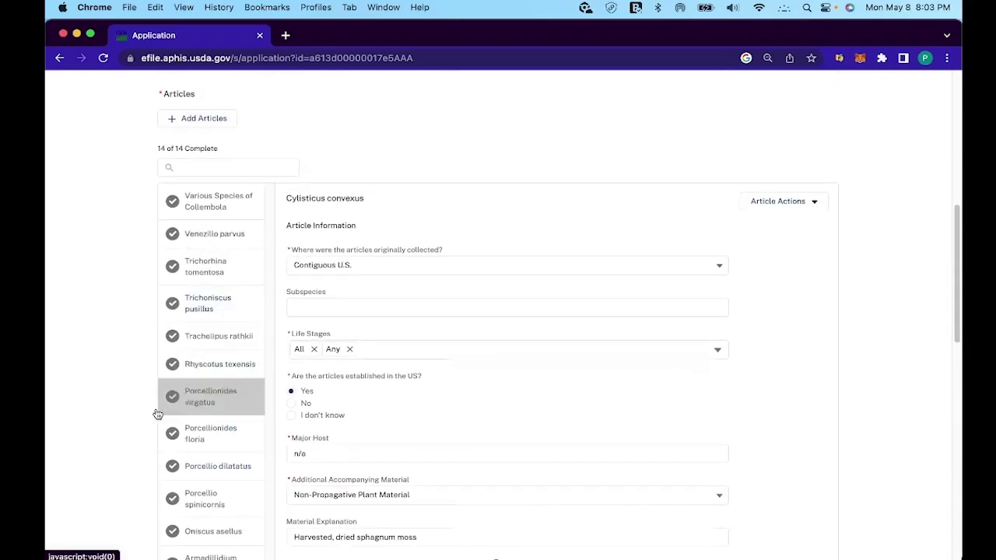
scroll(179, 296, "up", 2)
scroll(215, 313, "up", 5)
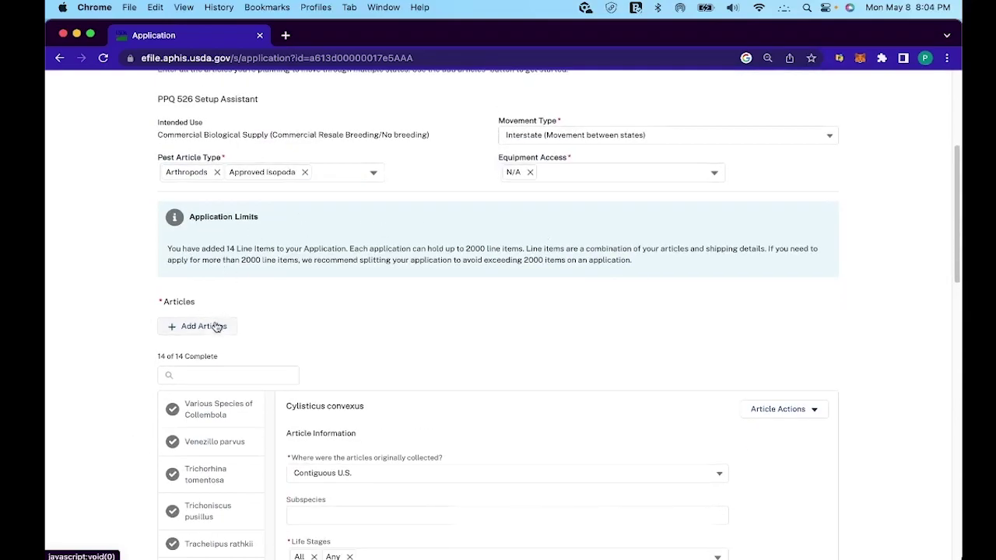
scroll(698, 402, "down", 15)
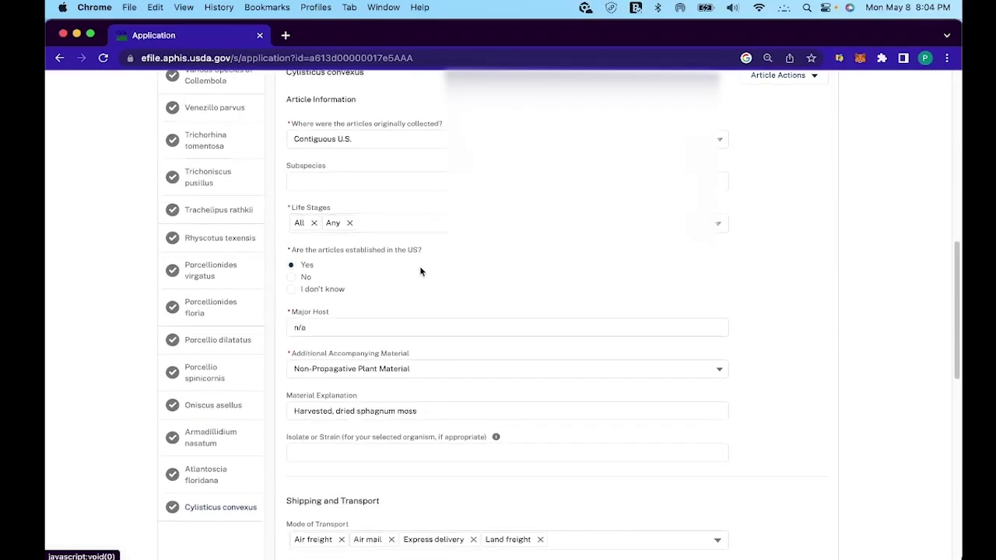
left_click(803, 402)
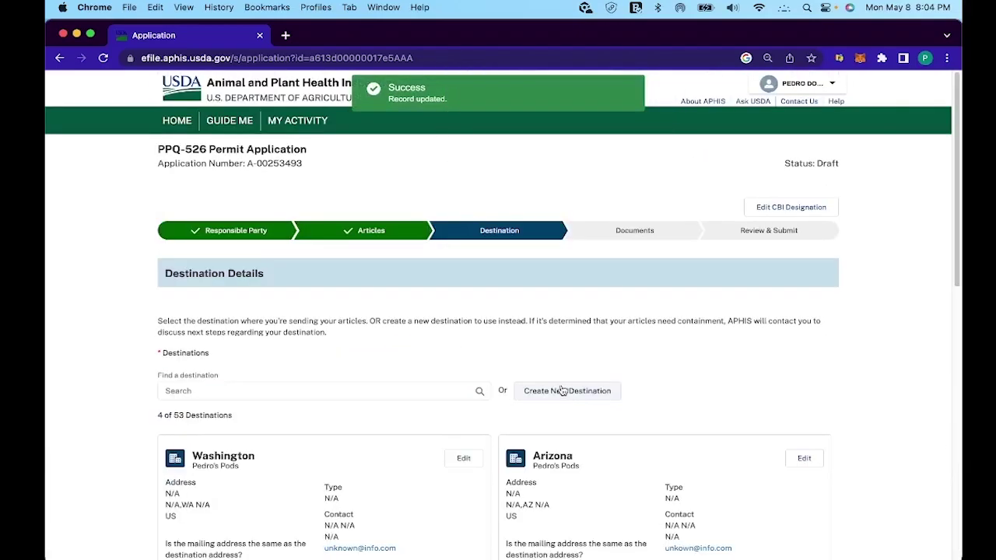
scroll(600, 404, "down", 3)
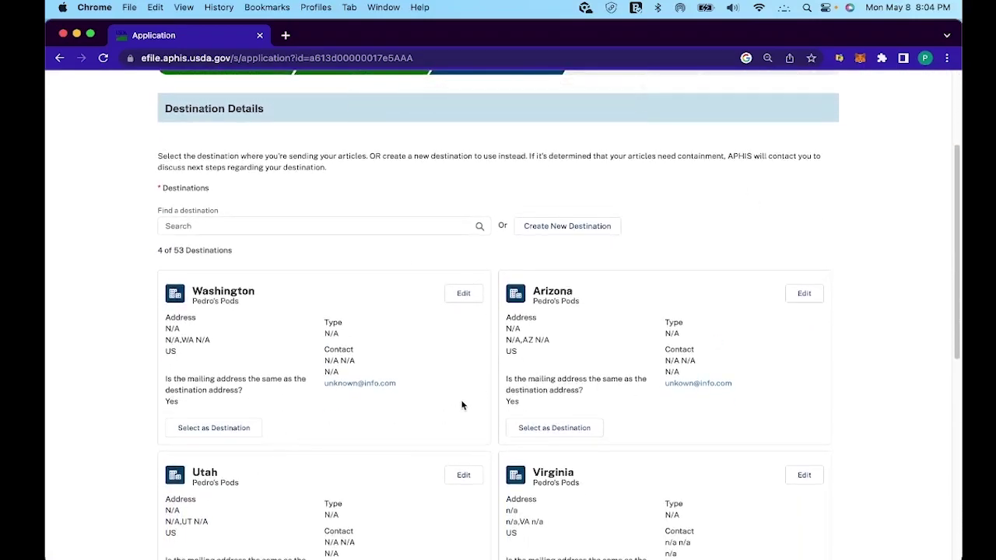
scroll(490, 411, "down", 5)
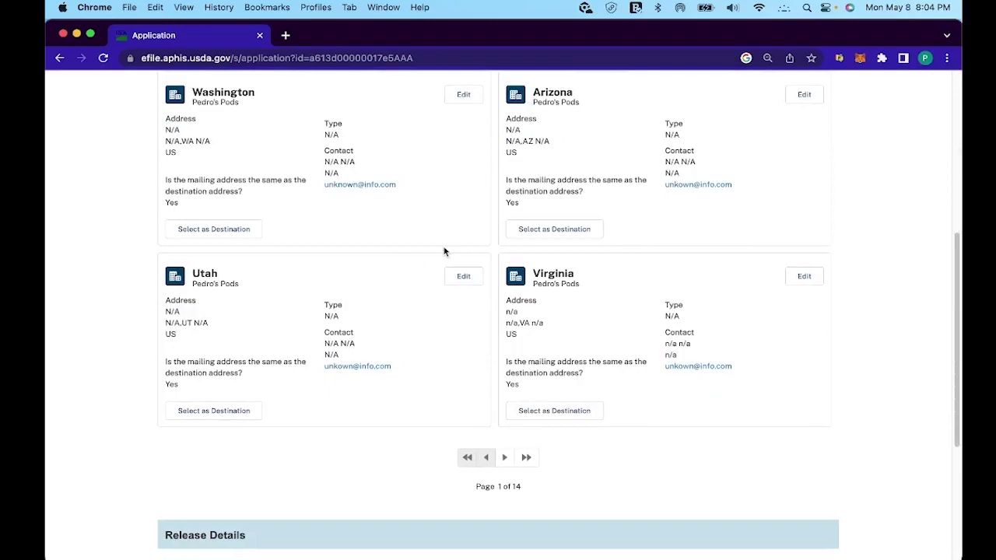
scroll(289, 291, "up", 9)
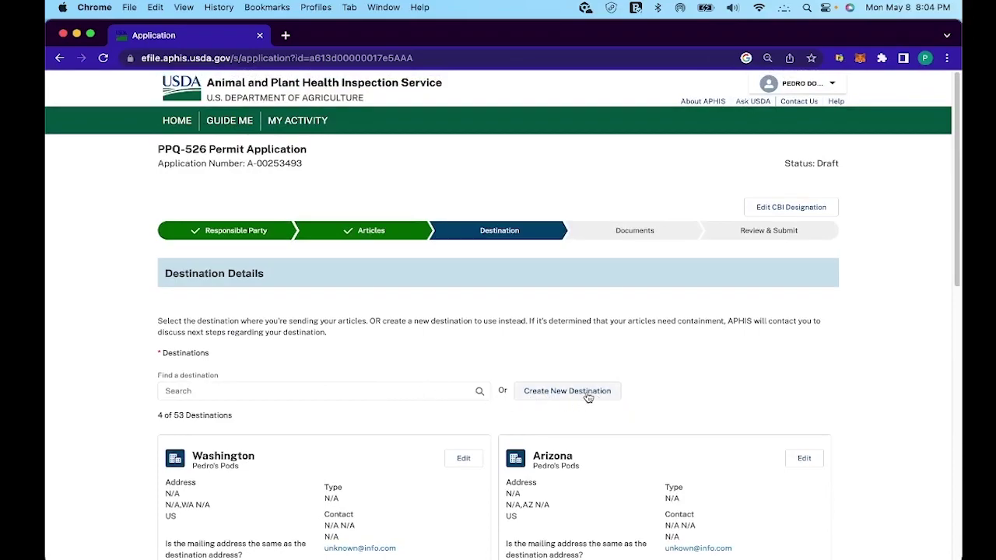
- Start a new destination named Alabama with destination type N/A
left_click(549, 395)
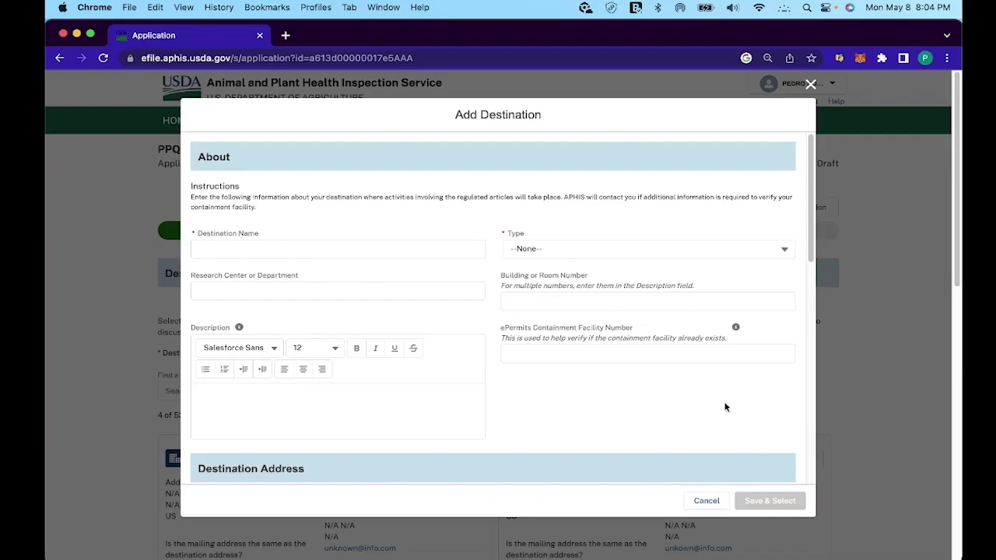
left_click(344, 247)
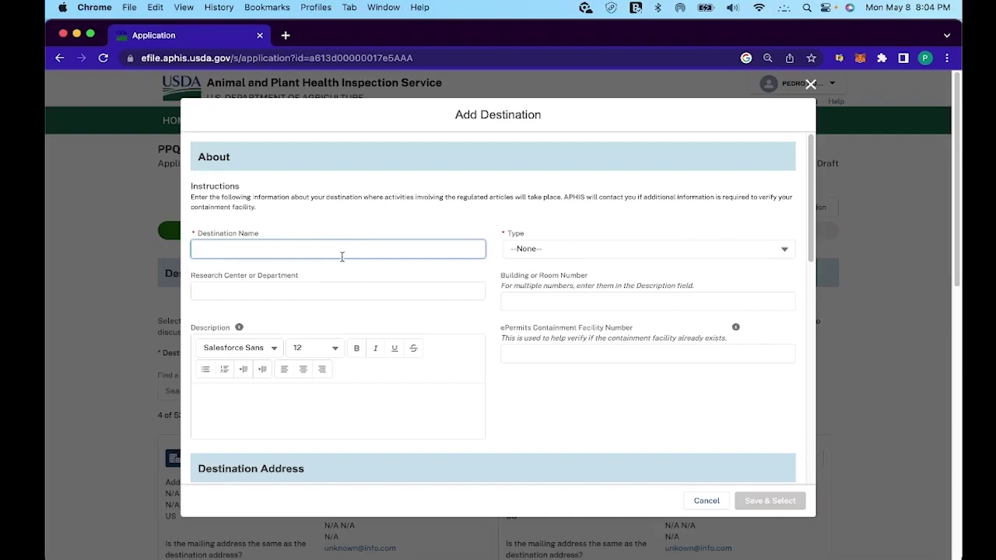
type("Alabama")
left_click(685, 249)
scroll(643, 311, "down", 5)
left_click(573, 177)
scroll(540, 229, "up", 3)
scroll(513, 284, "down", 5)
- Fill Address Line 1, City and Zip with n/a and set the state to Alabama
left_click(360, 233)
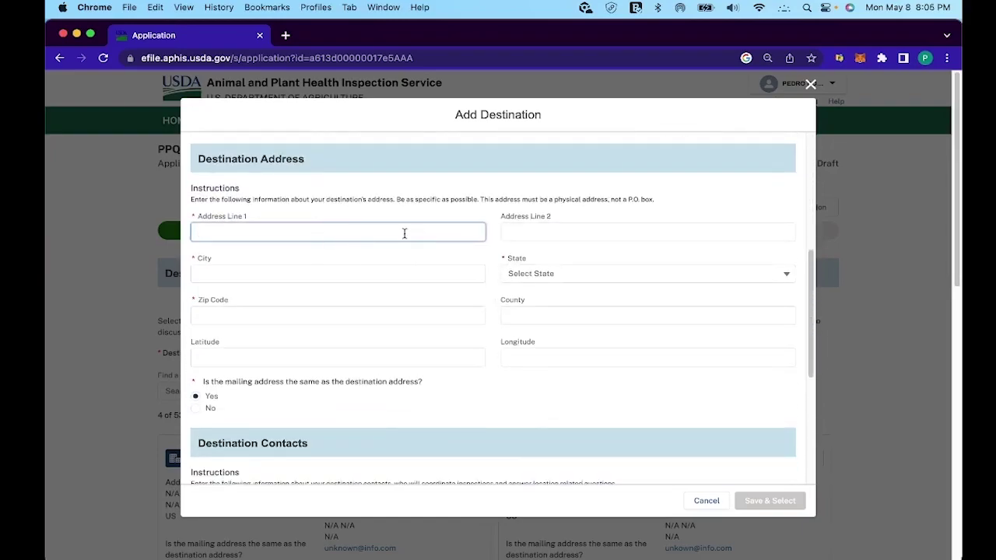
type("N")
key("Tab")
key("Tab")
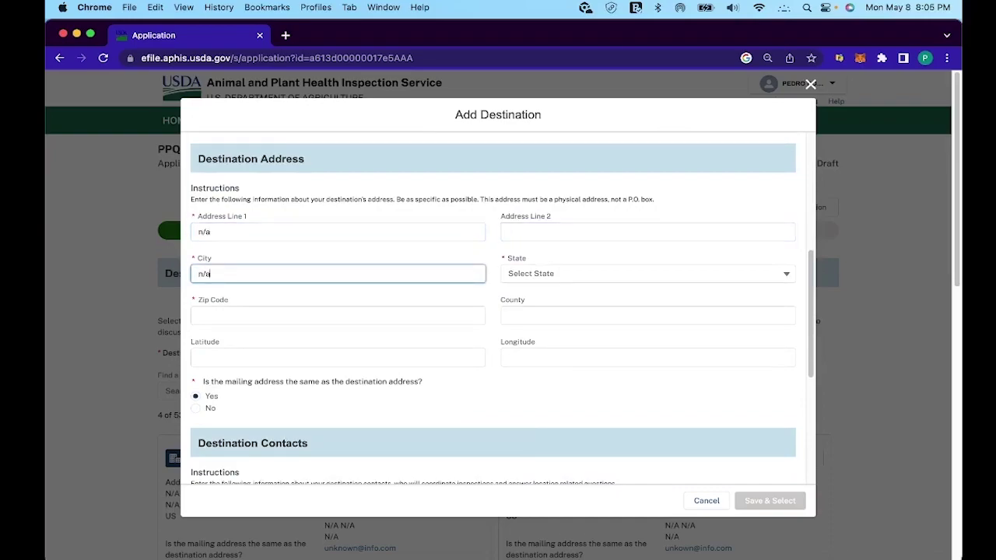
left_click_drag(354, 271, 137, 278)
key("super+c")
key("Tab")
key("super+v")
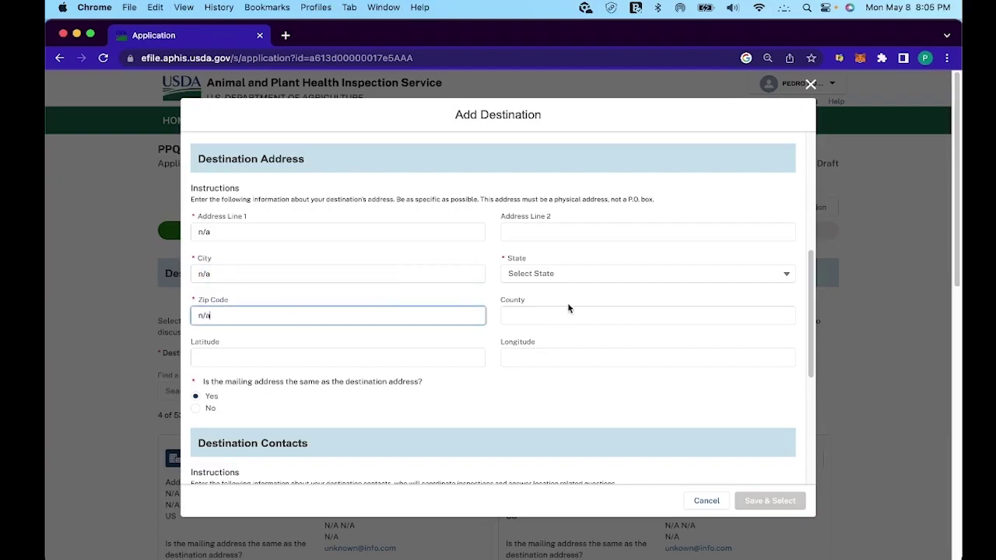
left_click(597, 279)
left_click(578, 297)
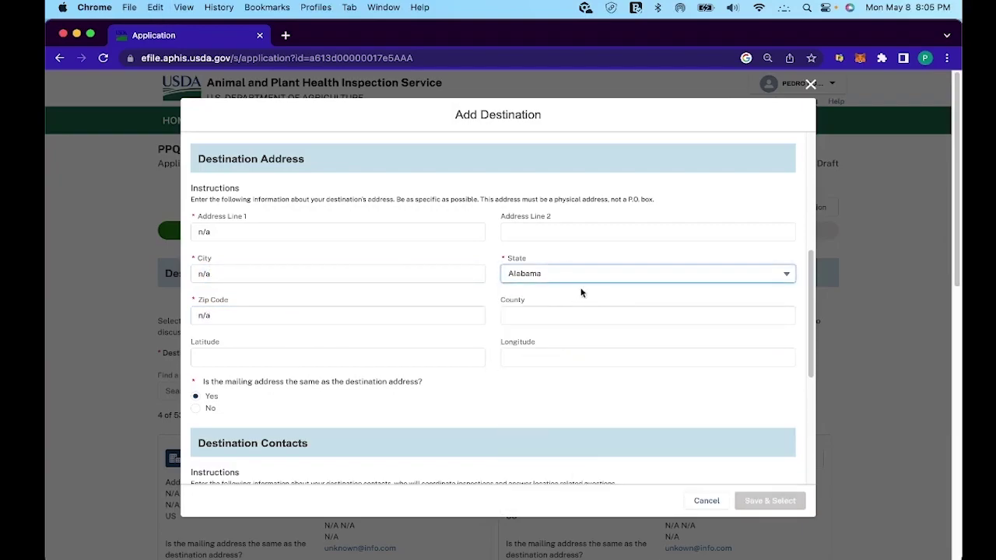
scroll(583, 312, "up", 5)
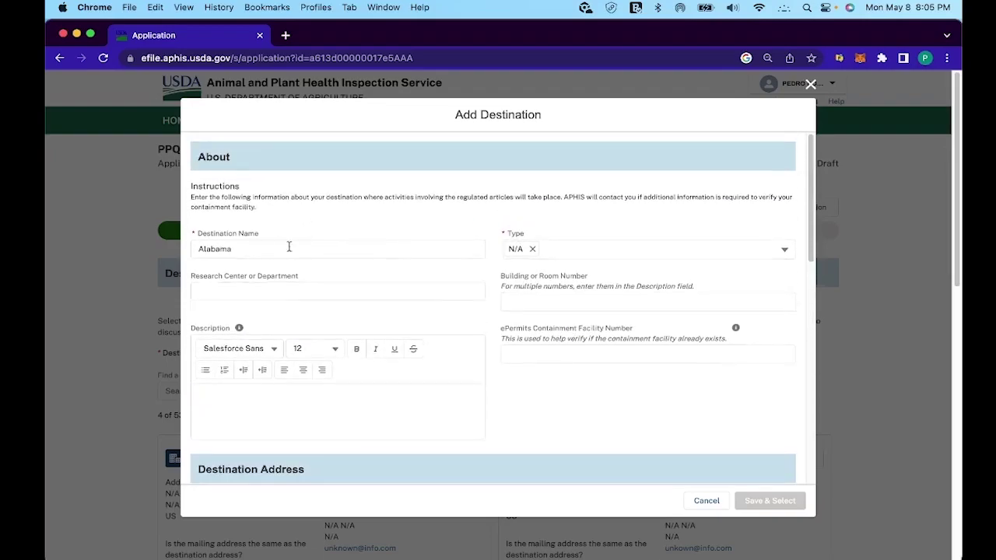
scroll(296, 244, "down", 8)
scroll(428, 356, "down", 5)
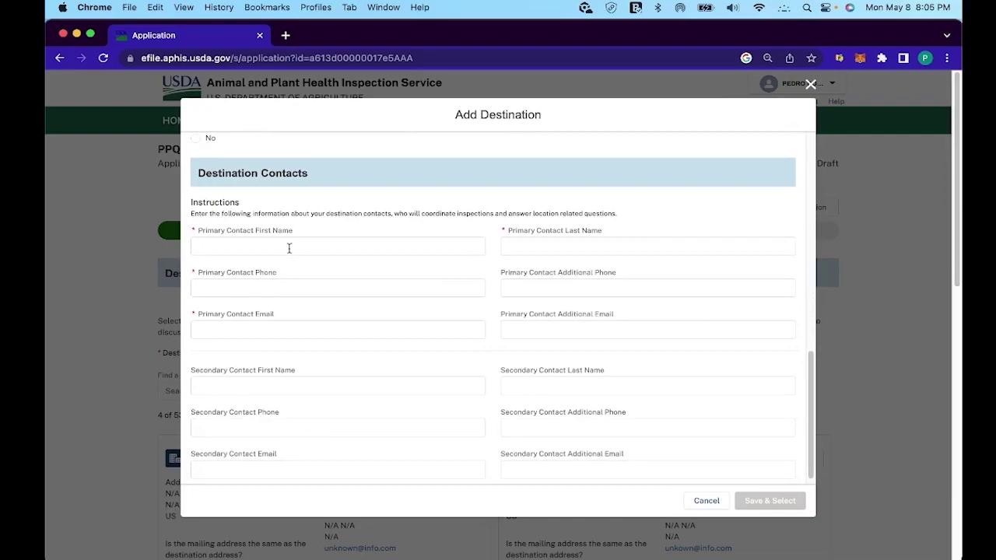
- Enter n/a for the primary contact's first name, last name, phone and email
left_click(411, 247)
type("n/a")
left_click(409, 286)
type("n/a")
left_click(355, 328)
type("n/a")
left_click(630, 247)
type("n/a")
- Replace the invalid n/a email with a placeholder email address and save the destination
left_click(377, 330)
scroll(377, 330, "down", 1)
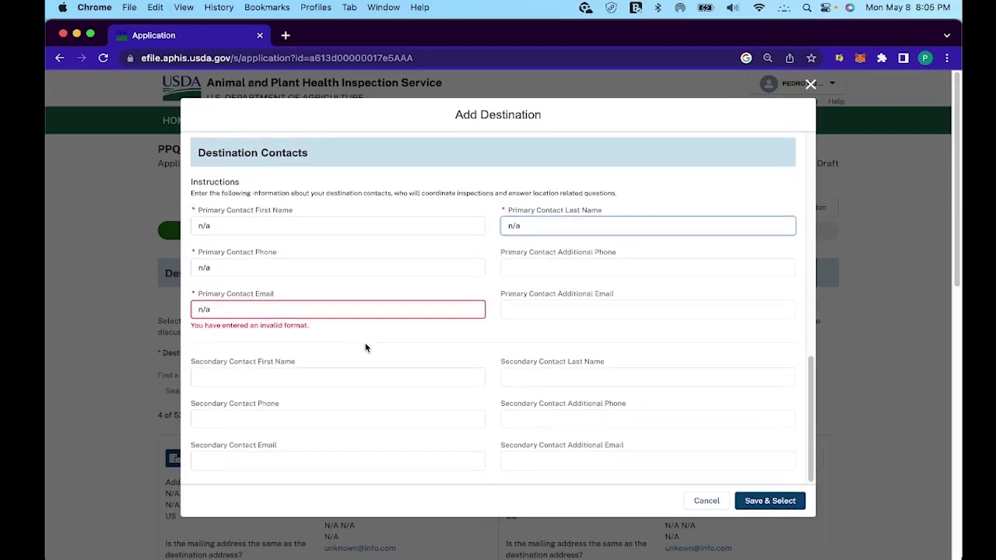
left_click_drag(249, 310, 110, 306)
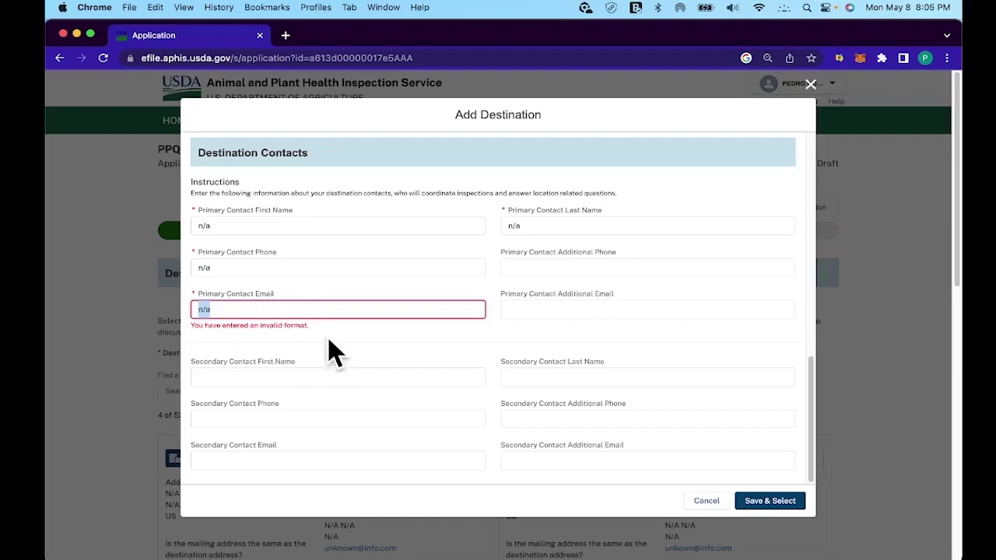
key("BackSpace")
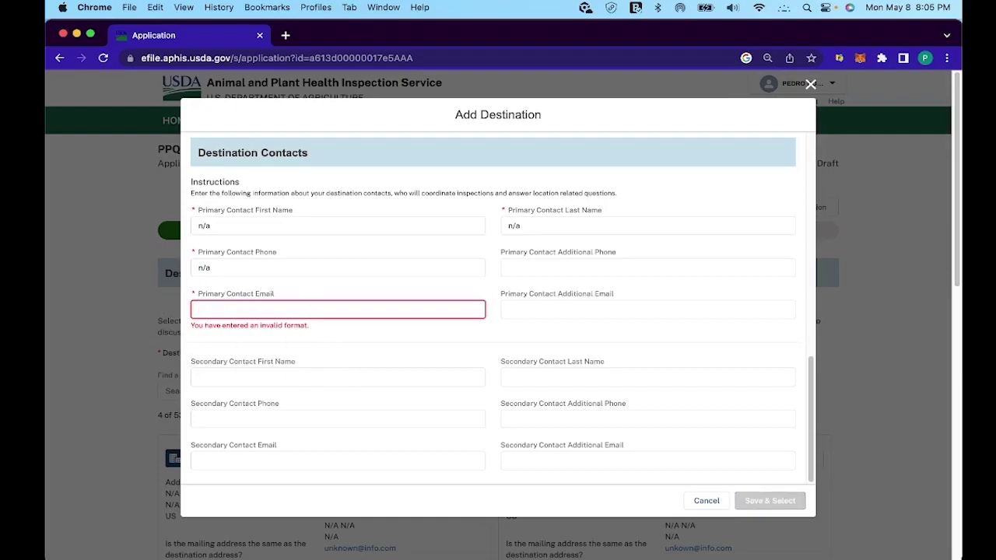
type("unk")
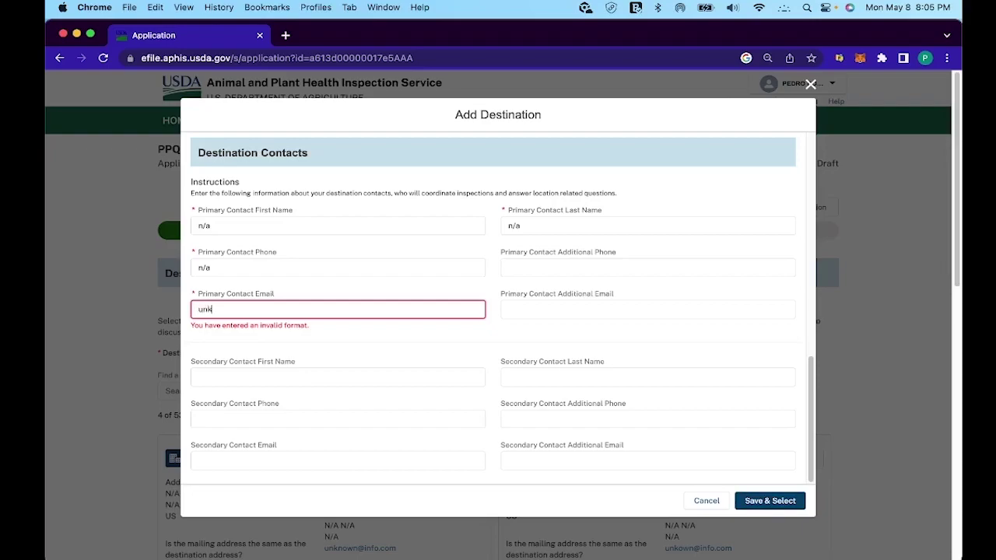
type("nown@in")
type("fo,co")
type(".com")
scroll(439, 381, "down", 2)
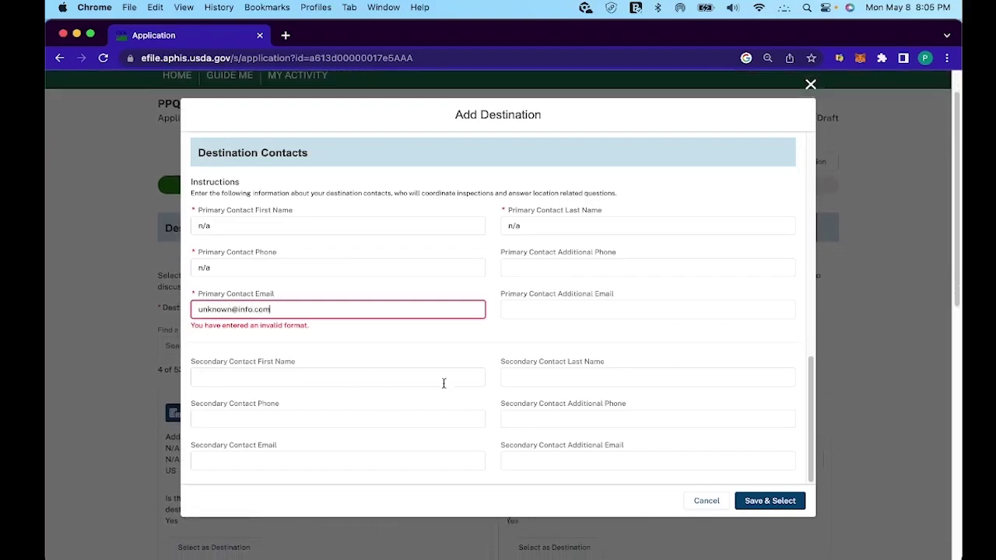
left_click(766, 502)
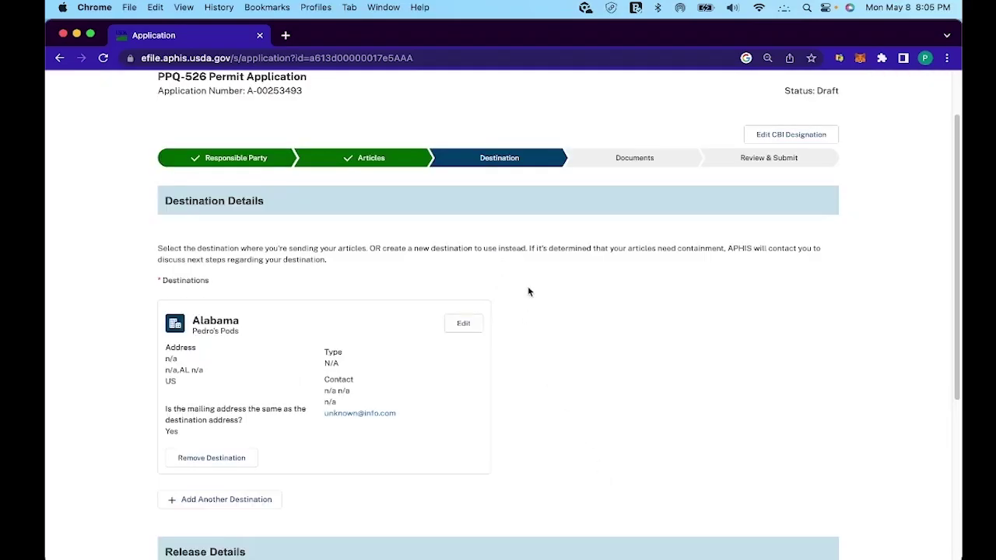
- Answer No to 'Is this a Release?' under Release Details
scroll(475, 331, "down", 1)
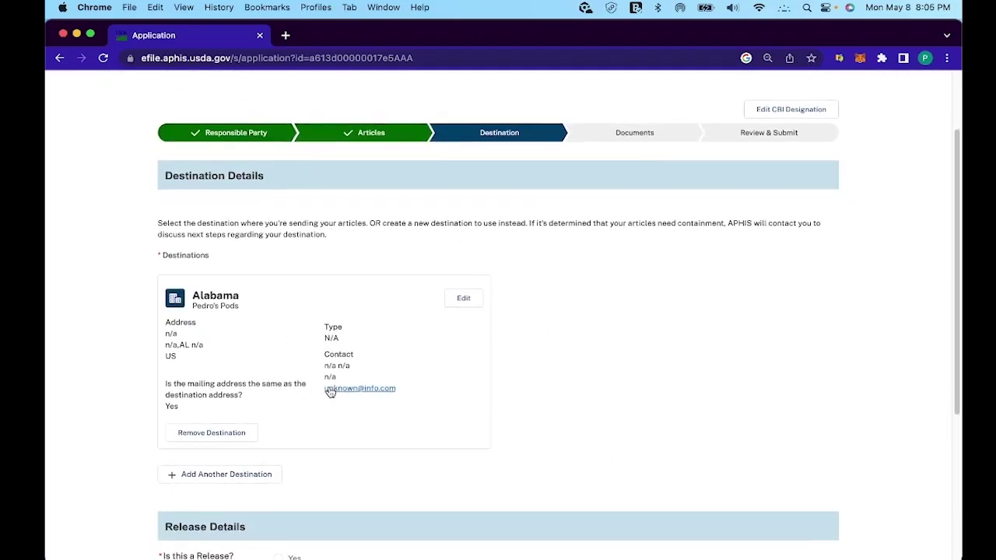
scroll(334, 405, "down", 4)
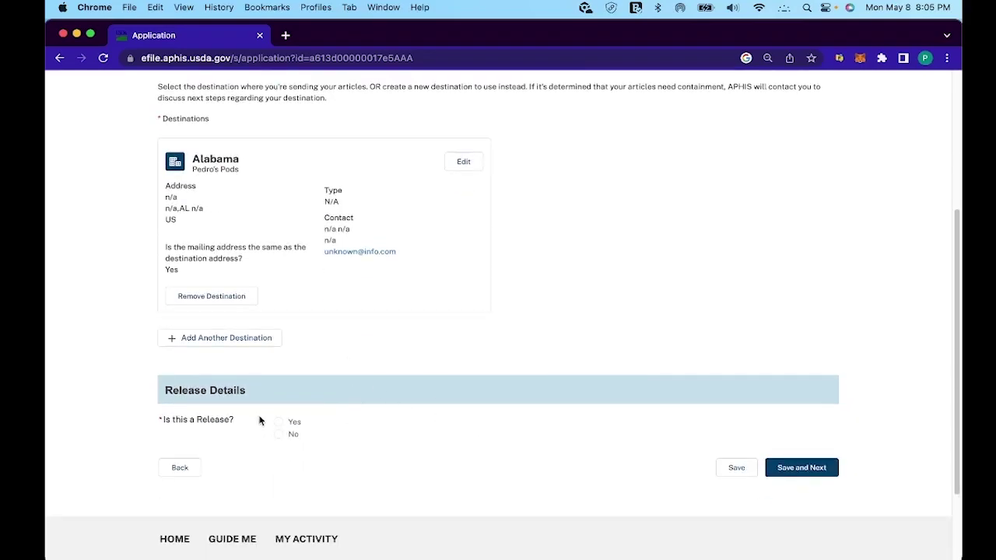
left_click(278, 436)
scroll(747, 382, "up", 2)
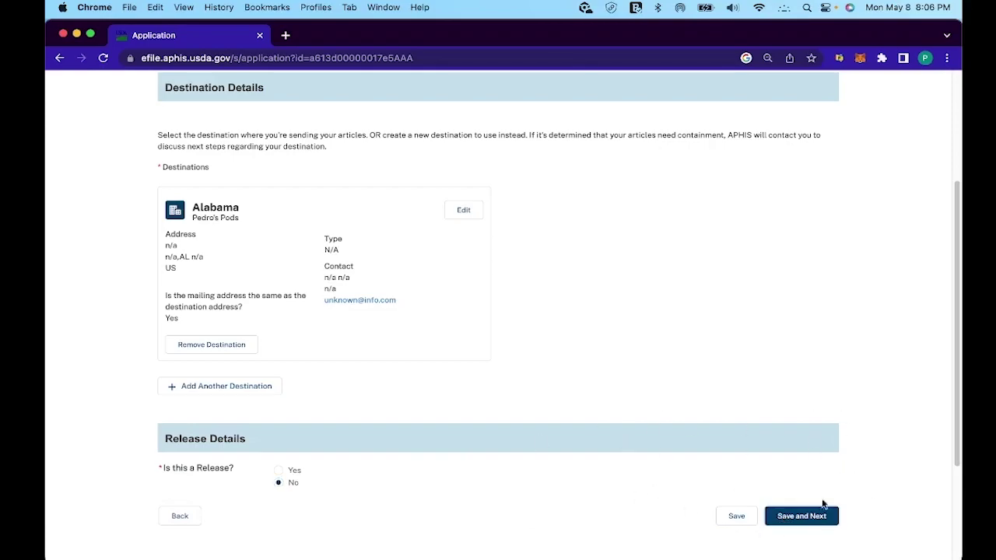
- Save the Destination step, then save the Documents step without uploading any files
left_click(794, 510)
scroll(553, 322, "down", 5)
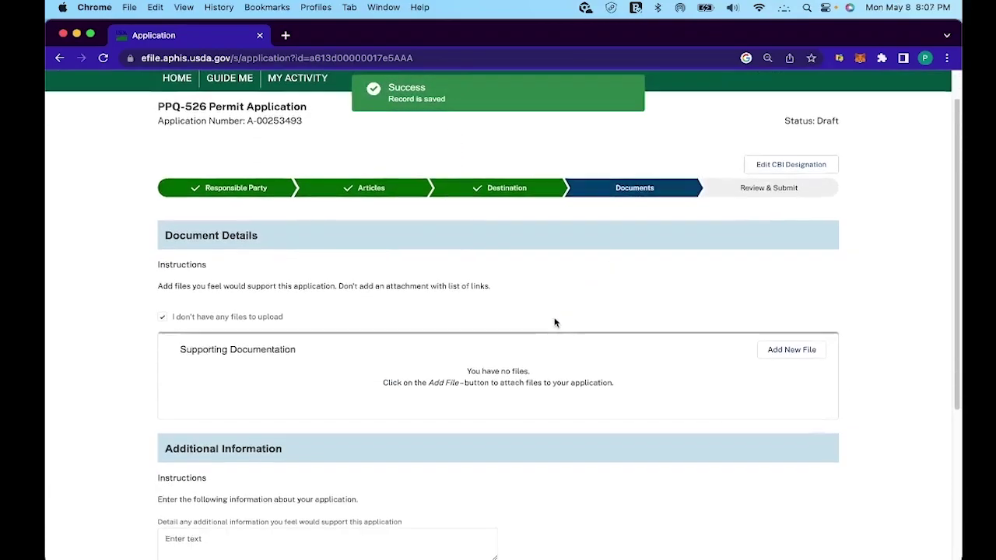
scroll(566, 329, "up", 1)
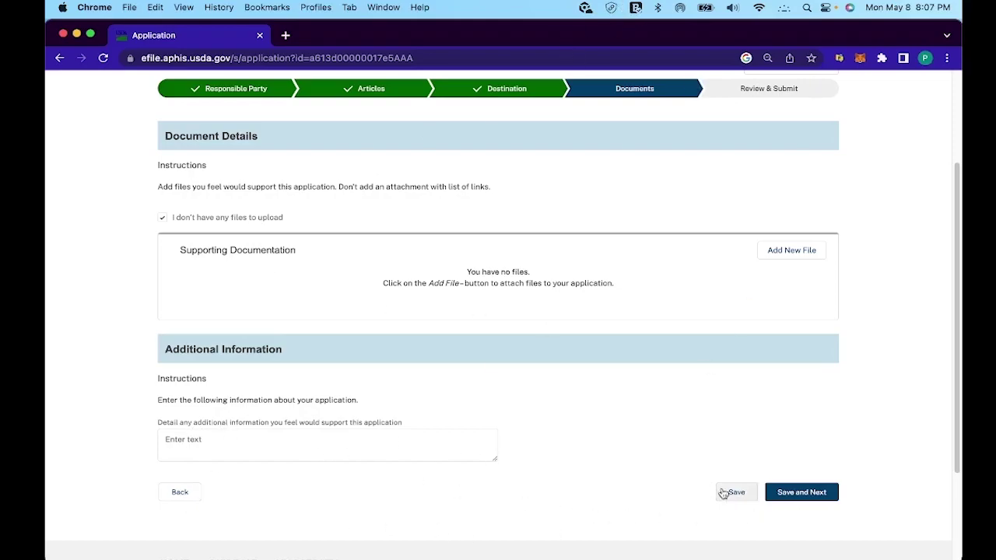
left_click(826, 494)
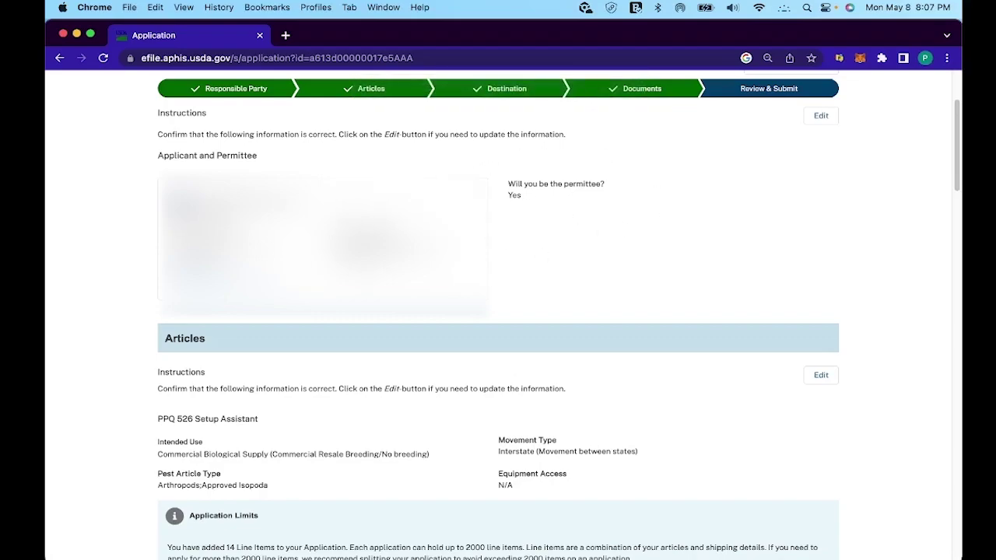
- Review the summary and tick the certification that the application information is accurate
scroll(626, 242, "down", 5)
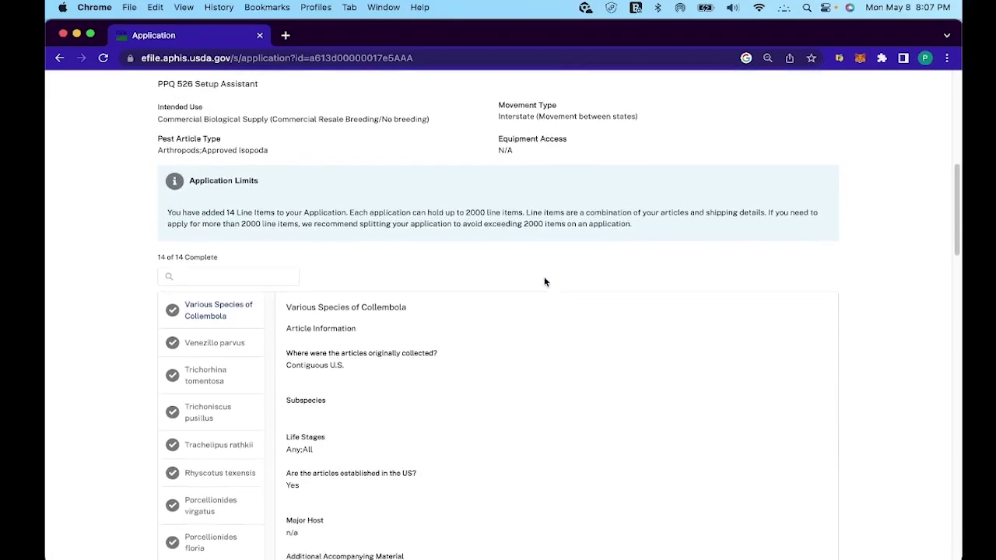
scroll(573, 286, "down", 10)
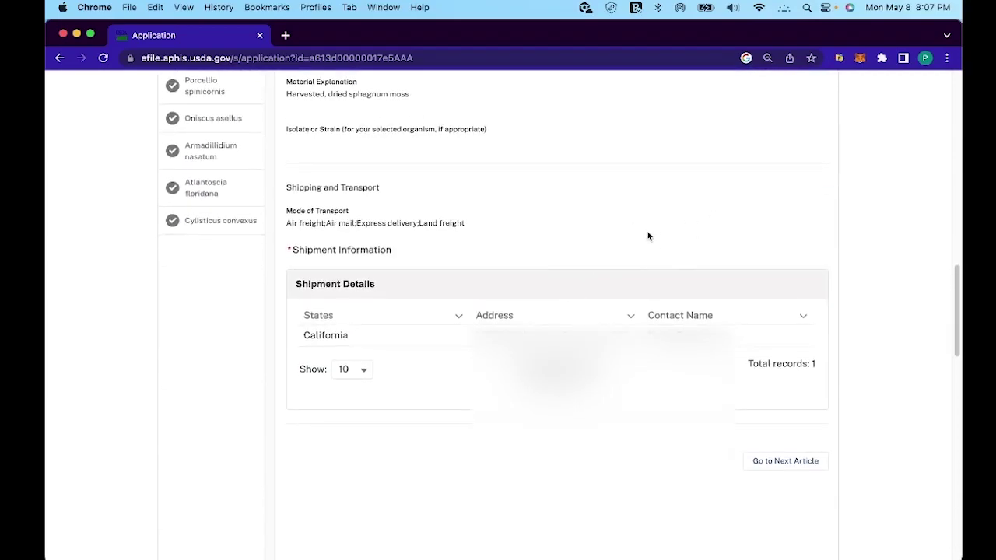
scroll(280, 337, "down", 5)
scroll(334, 318, "down", 6)
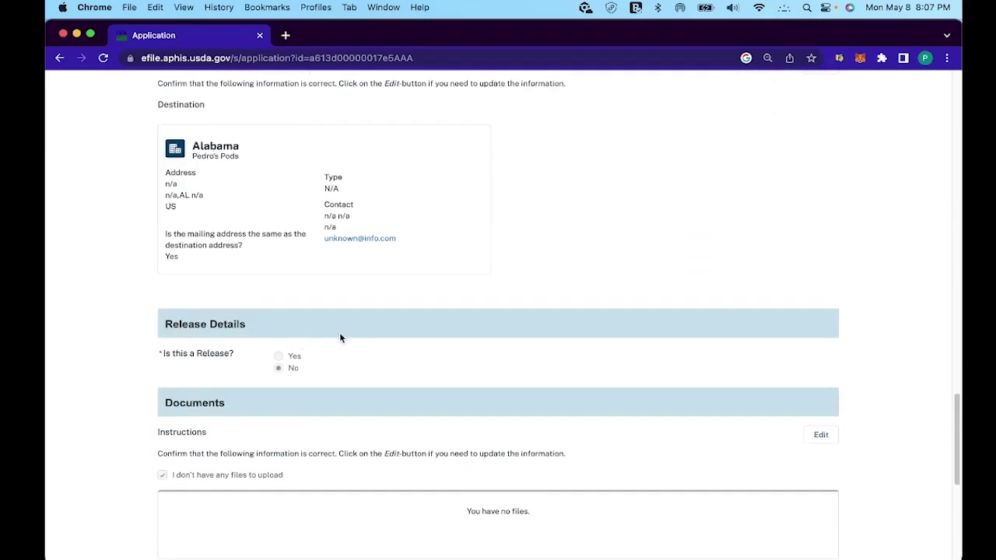
scroll(507, 371, "down", 6)
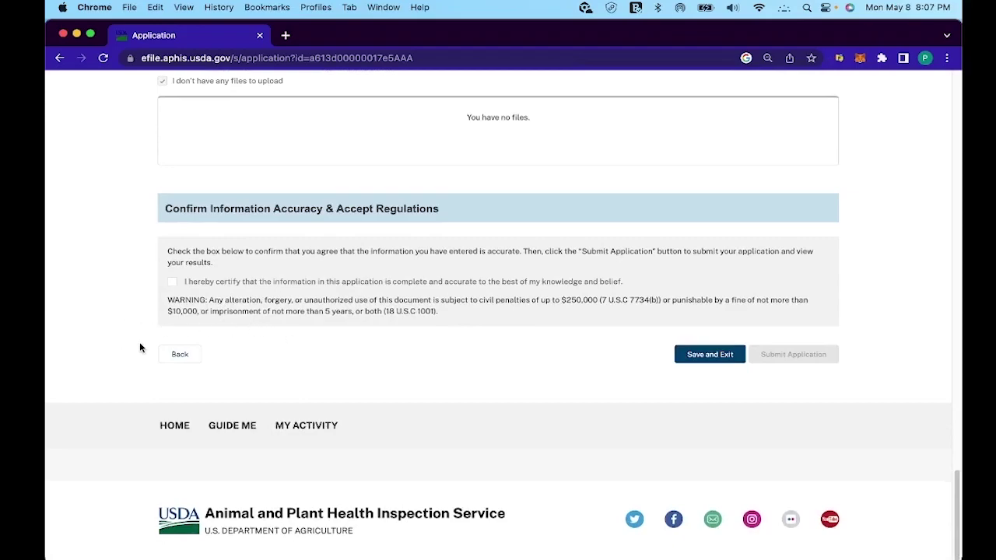
left_click(172, 282)
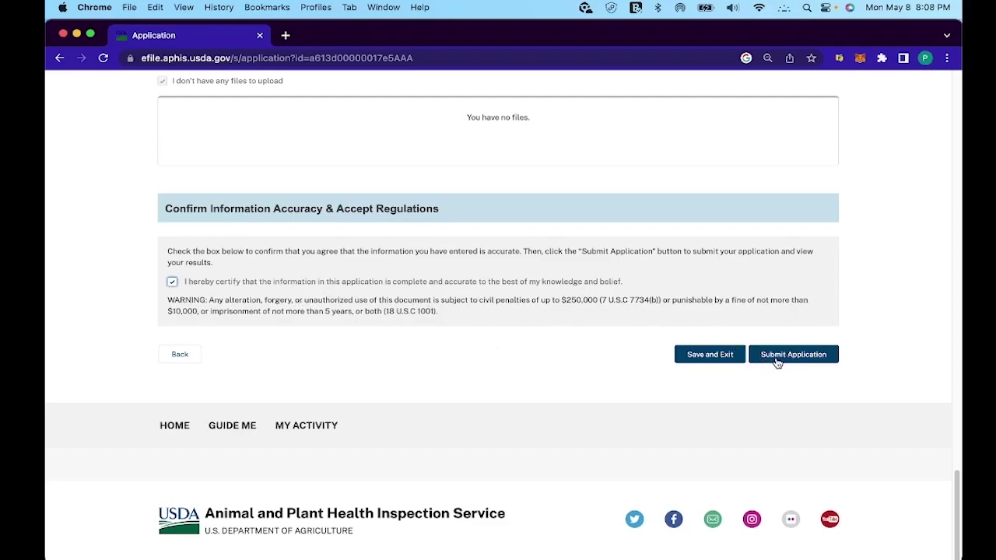
- Submit the PPQ-526 permit application
scroll(656, 223, "up", 15)
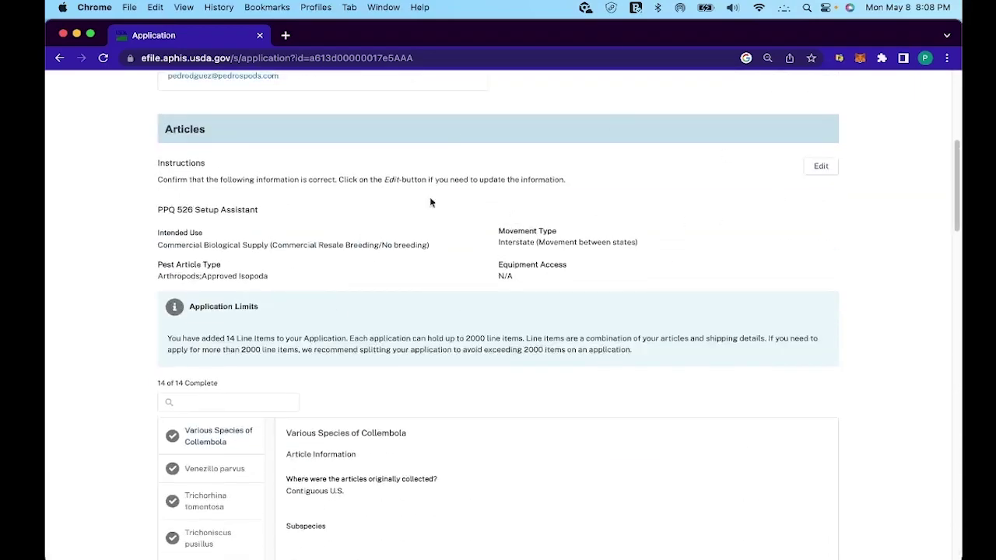
scroll(569, 399, "down", 5)
scroll(808, 458, "down", 15)
left_click(810, 351)
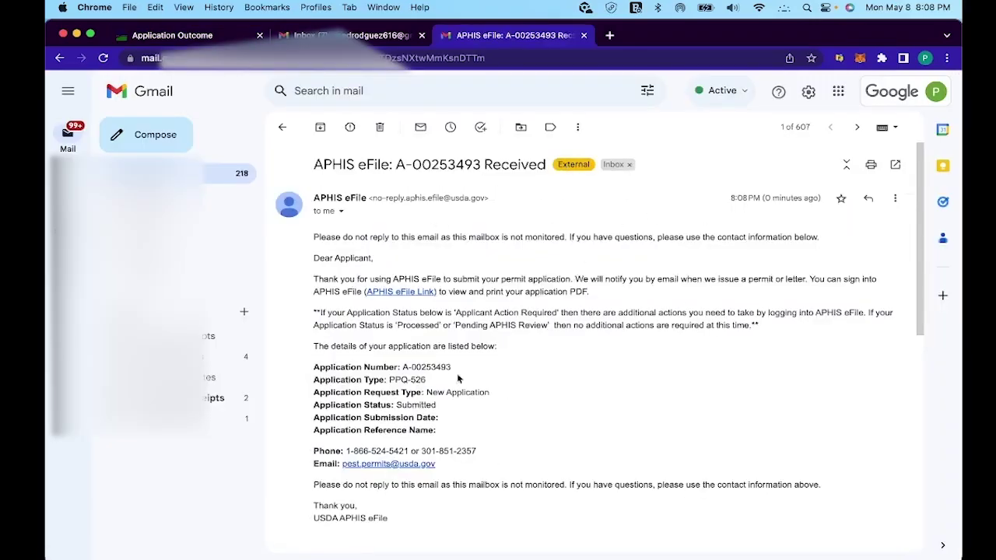
- Scroll through the APHIS eFile confirmation email showing the PPQ-526 application as Submitted
scroll(674, 373, "down", 1)
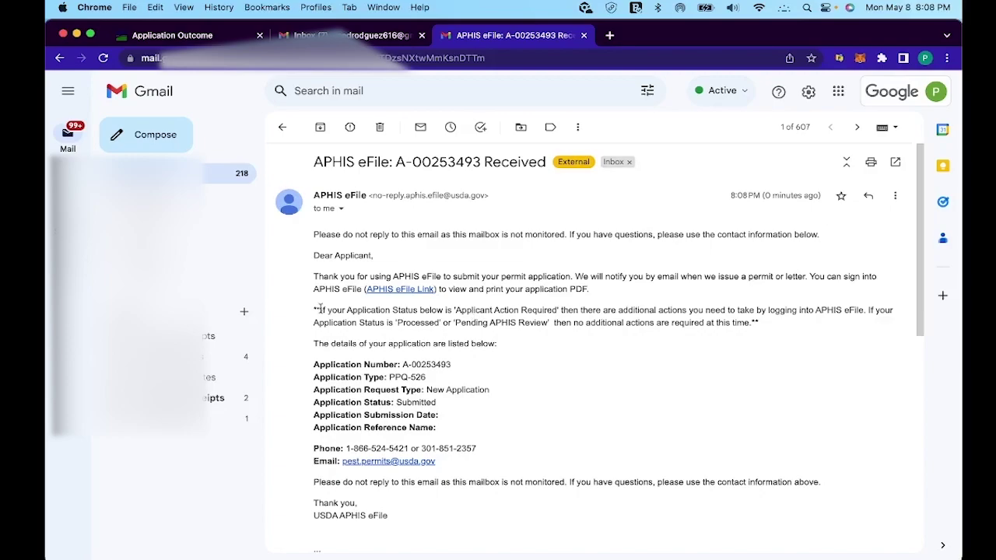
- Open My Activity from the Application Outcome page, dismiss the notice and close the Gmail tab
left_click(182, 36)
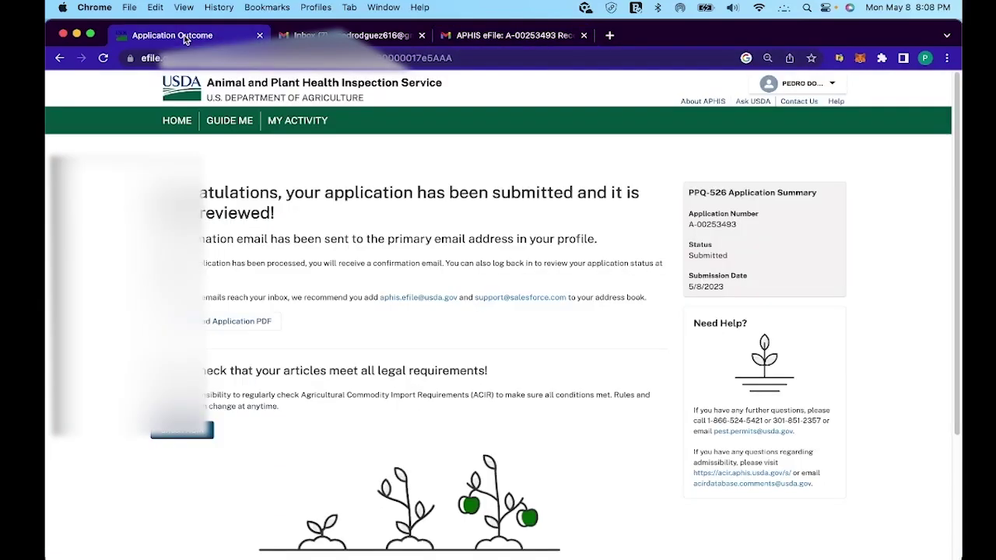
left_click(295, 123)
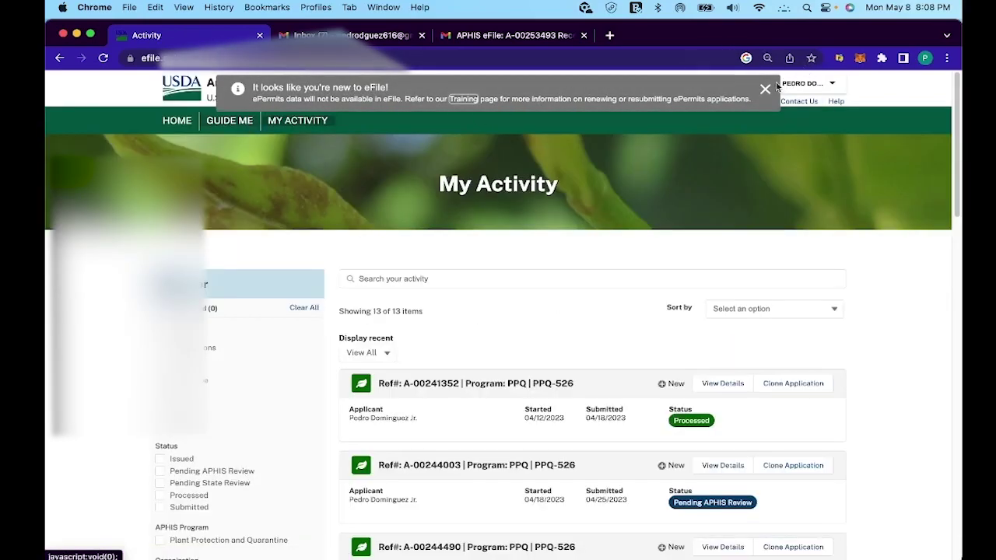
left_click(765, 88)
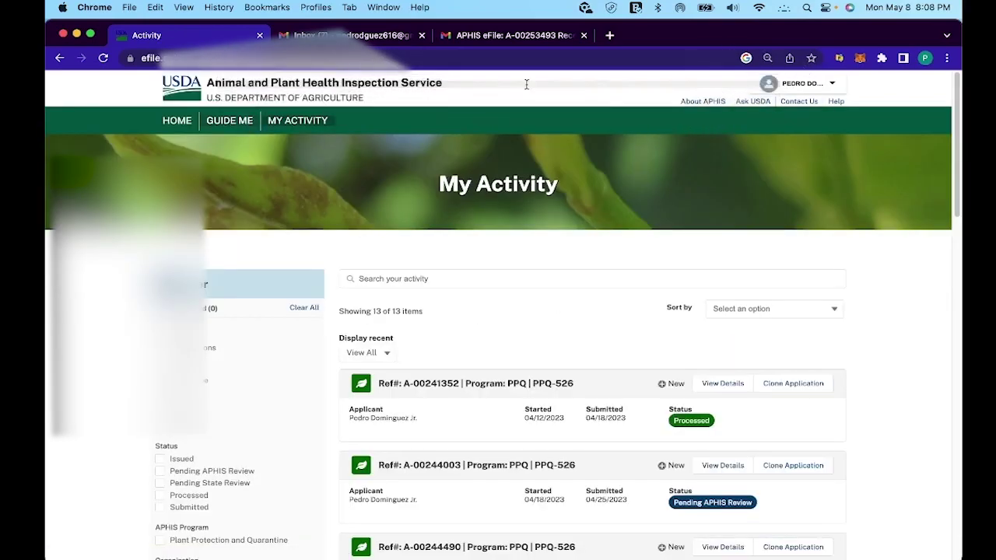
left_click(422, 35)
- Locate the new PPQ-526 application listed as Submitted among the 13 activity items
scroll(623, 242, "down", 1)
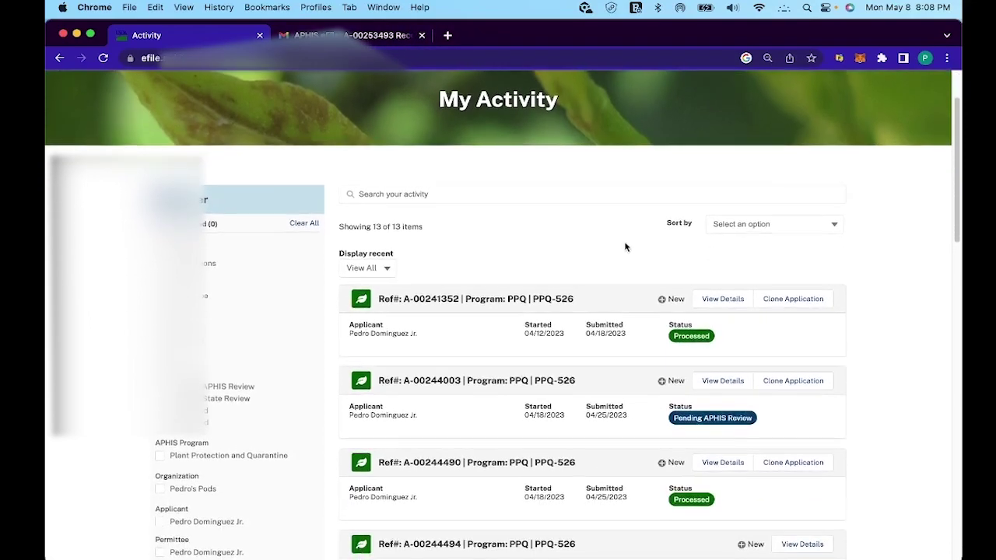
scroll(627, 247, "down", 5)
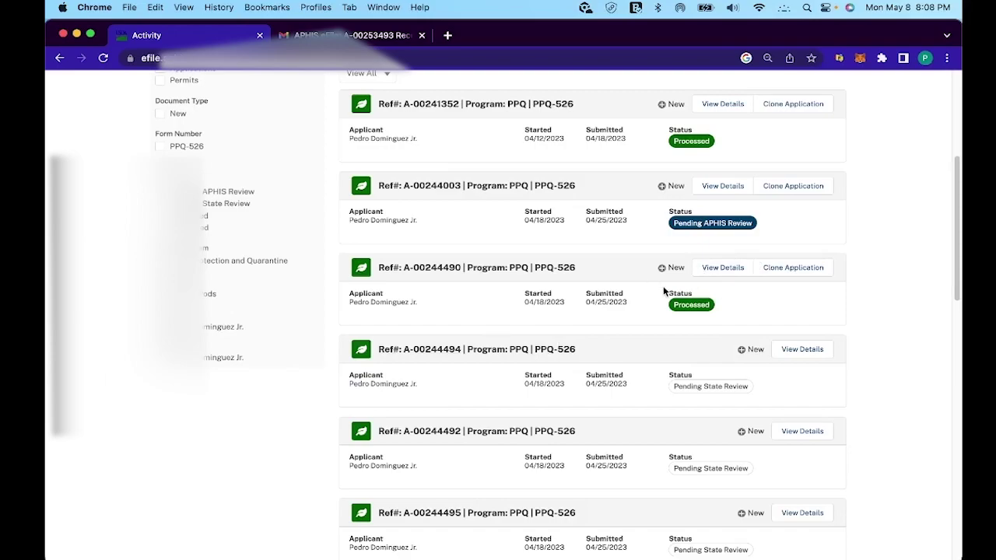
scroll(758, 316, "down", 6)
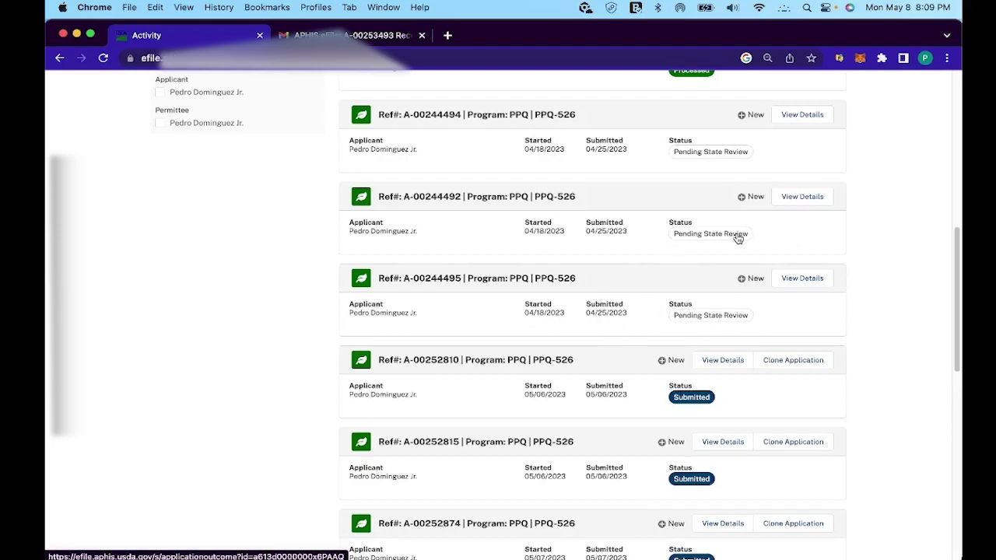
scroll(673, 315, "down", 6)
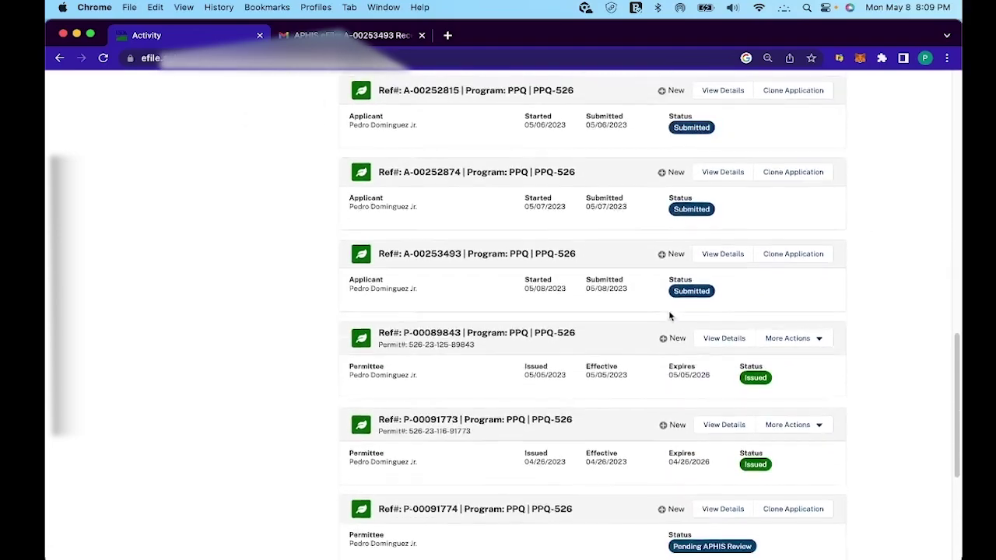
scroll(653, 312, "down", 1)
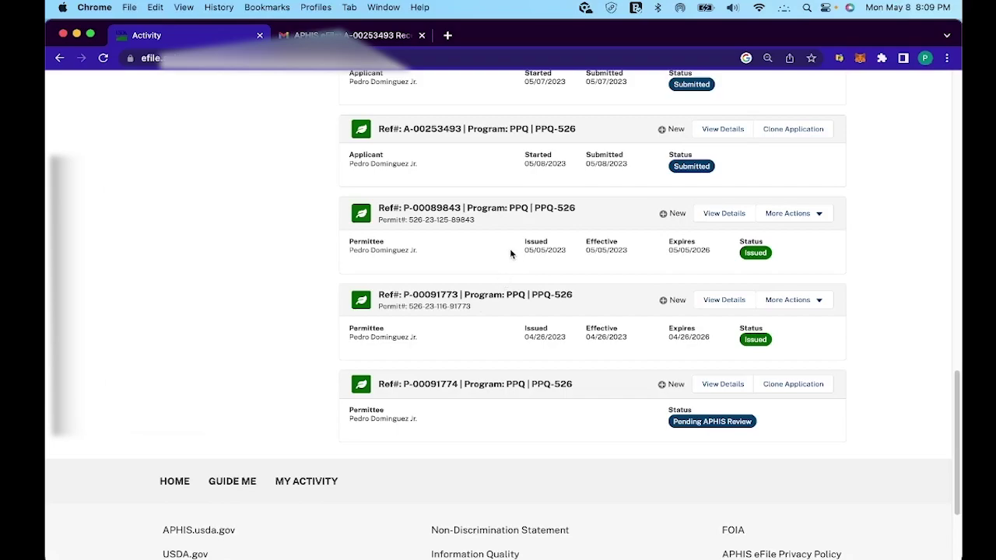
scroll(494, 203, "up", 15)
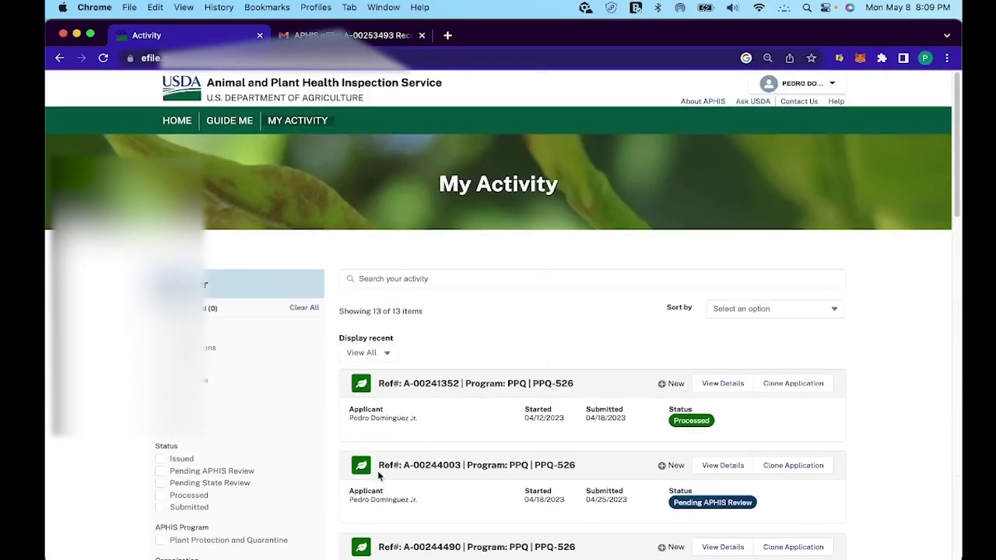
scroll(393, 428, "down", 5)
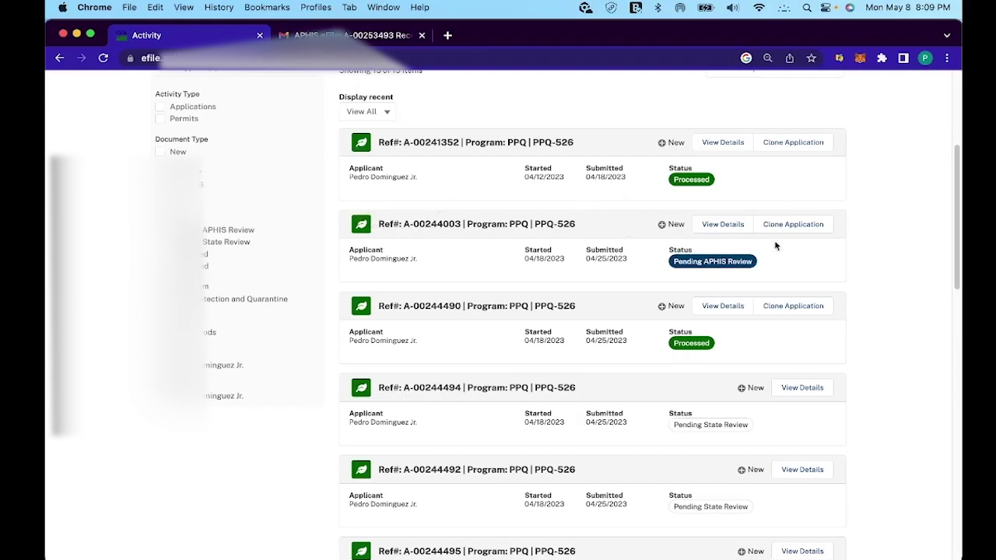
scroll(569, 386, "down", 3)
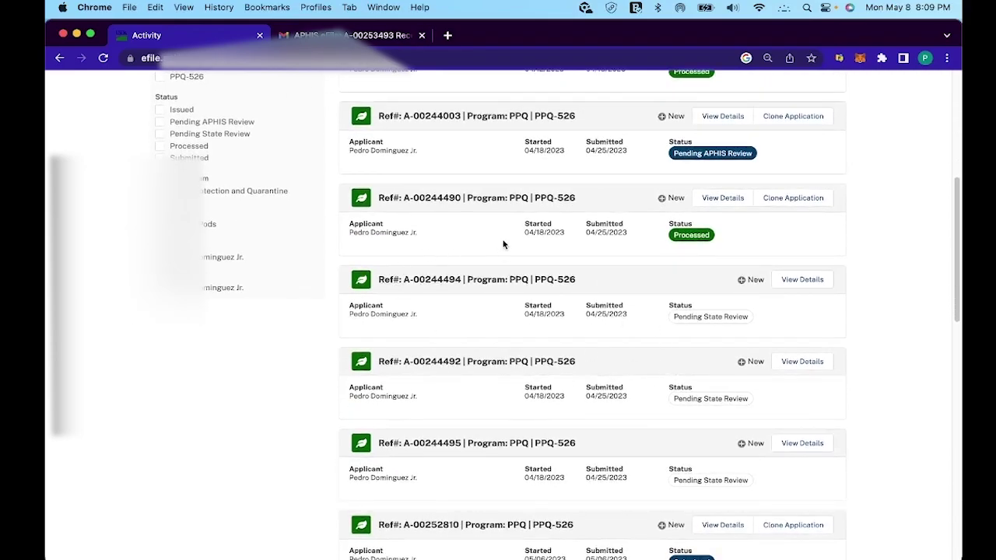